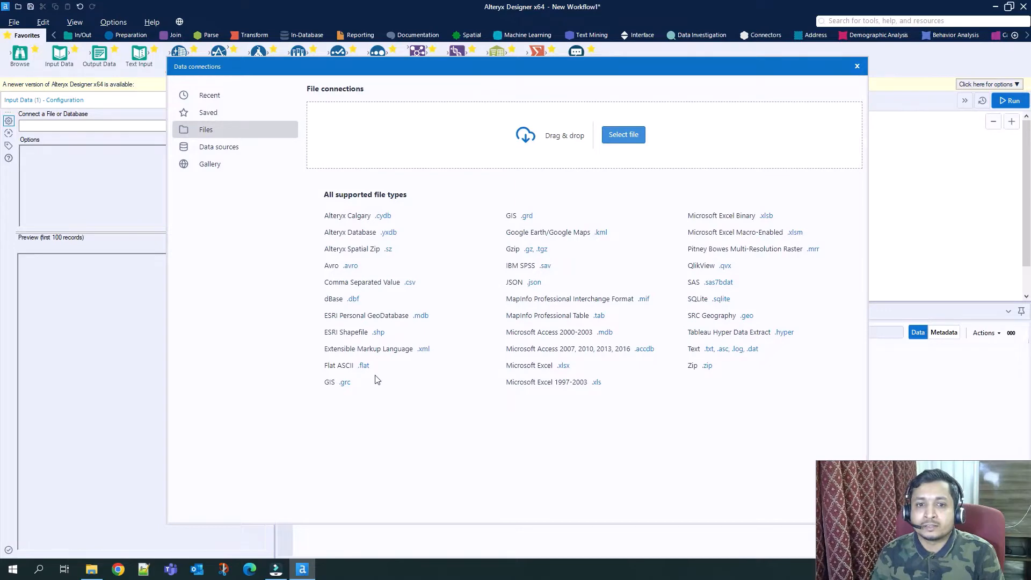
Load Sheet1 of the Excel file Sample Data.xlsx into the Input Data tool and run the workflow.
left_click(564, 368)
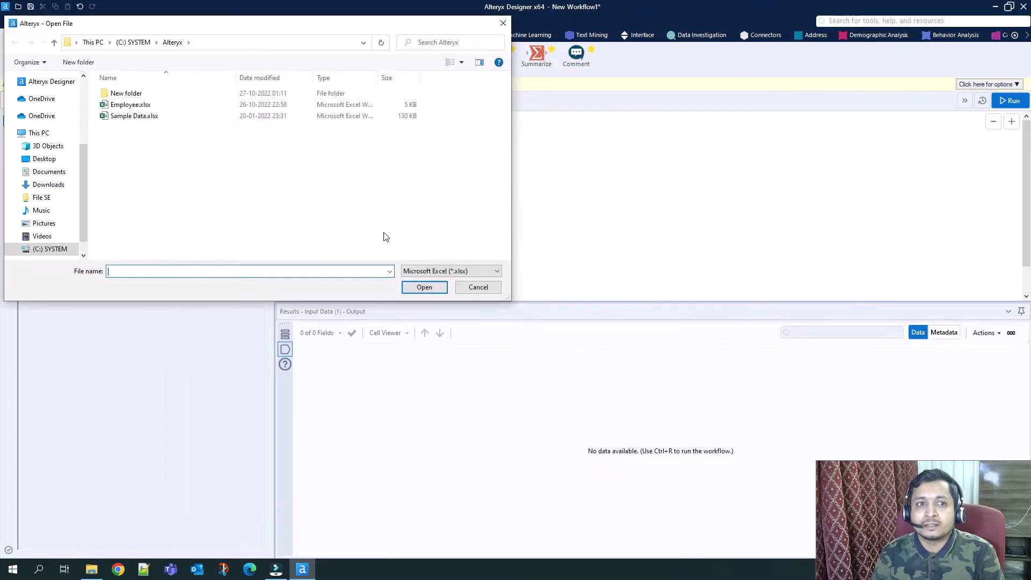
left_click(139, 116)
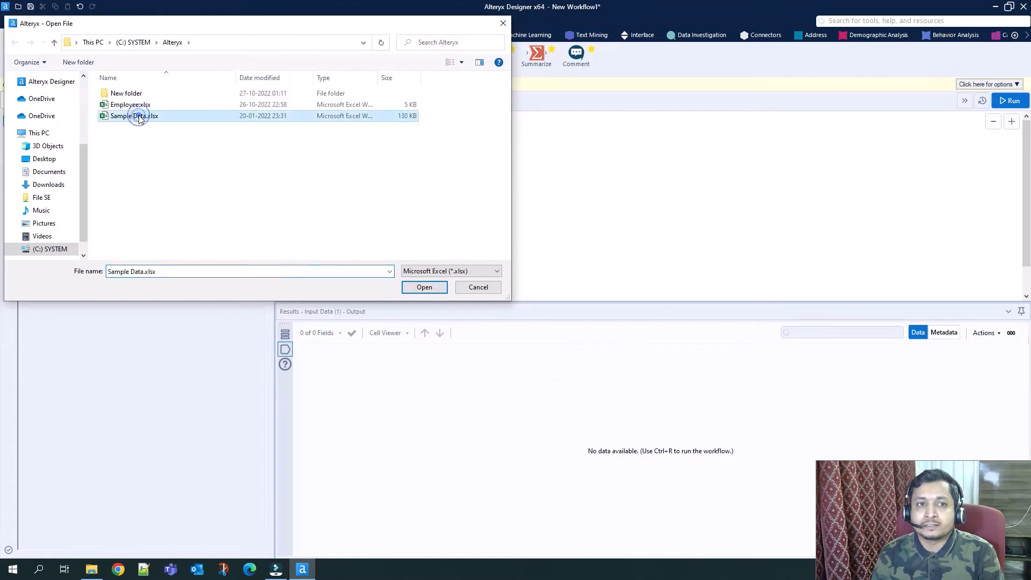
left_click(436, 290)
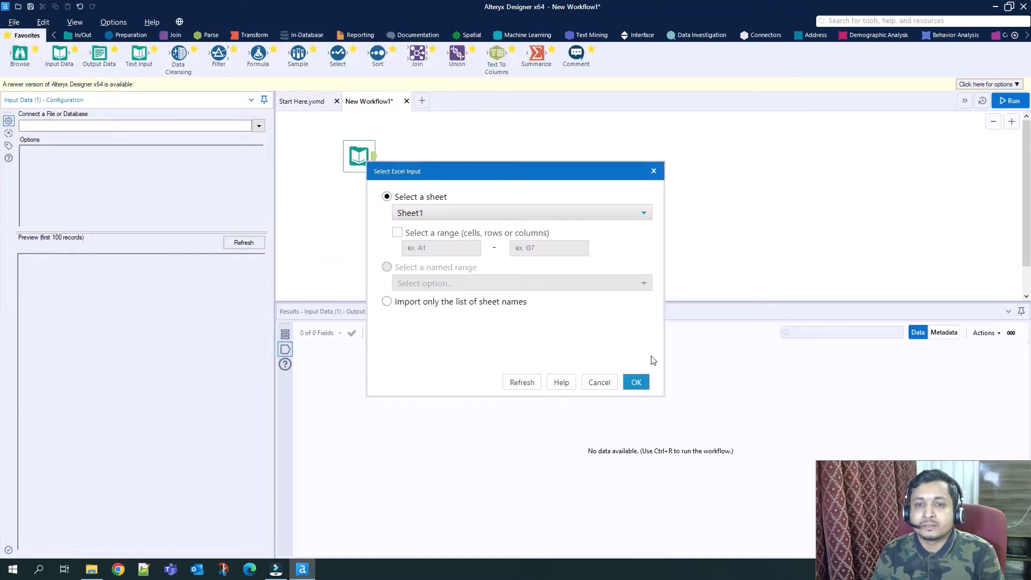
left_click(615, 212)
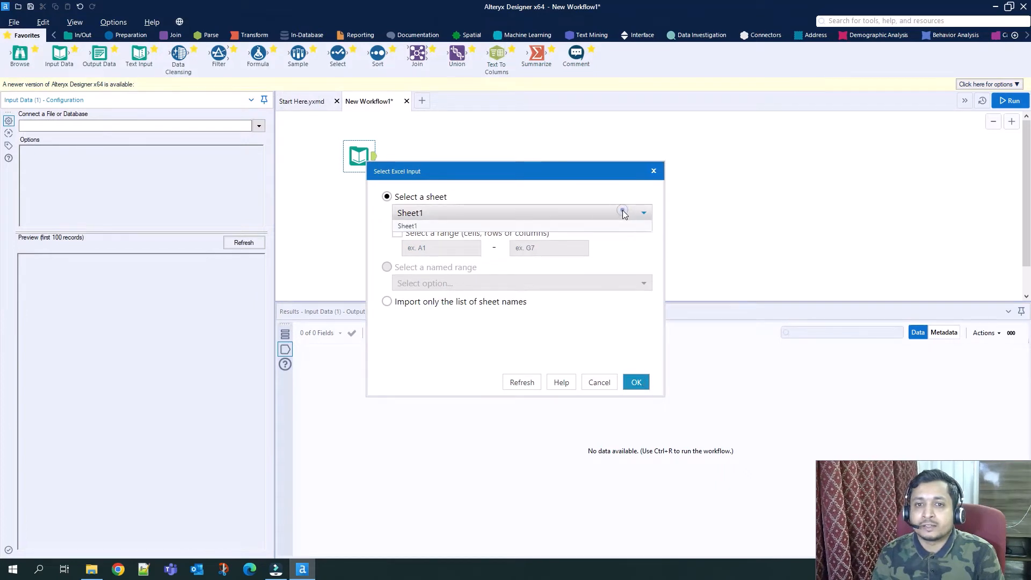
left_click(414, 227)
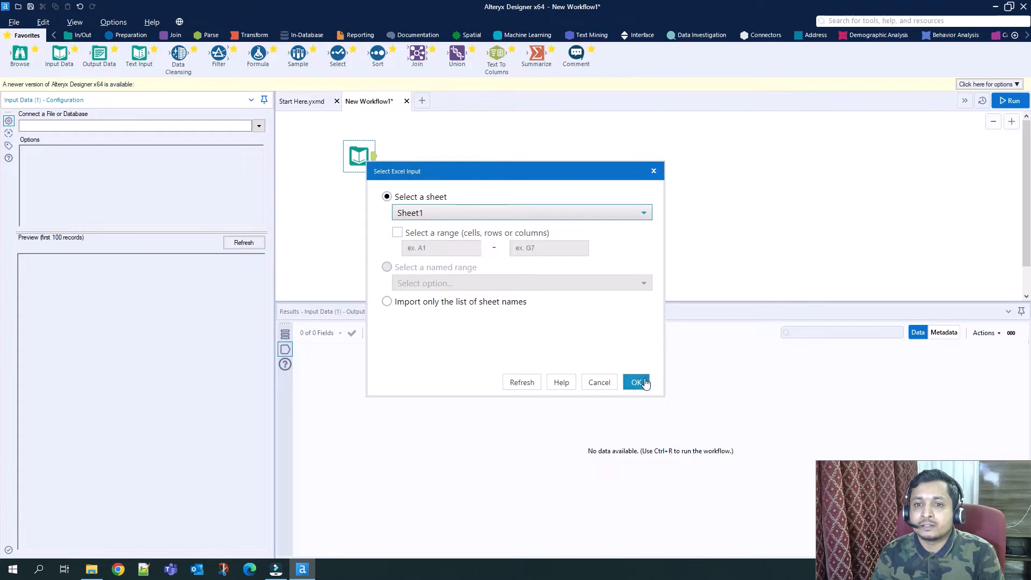
left_click(636, 382)
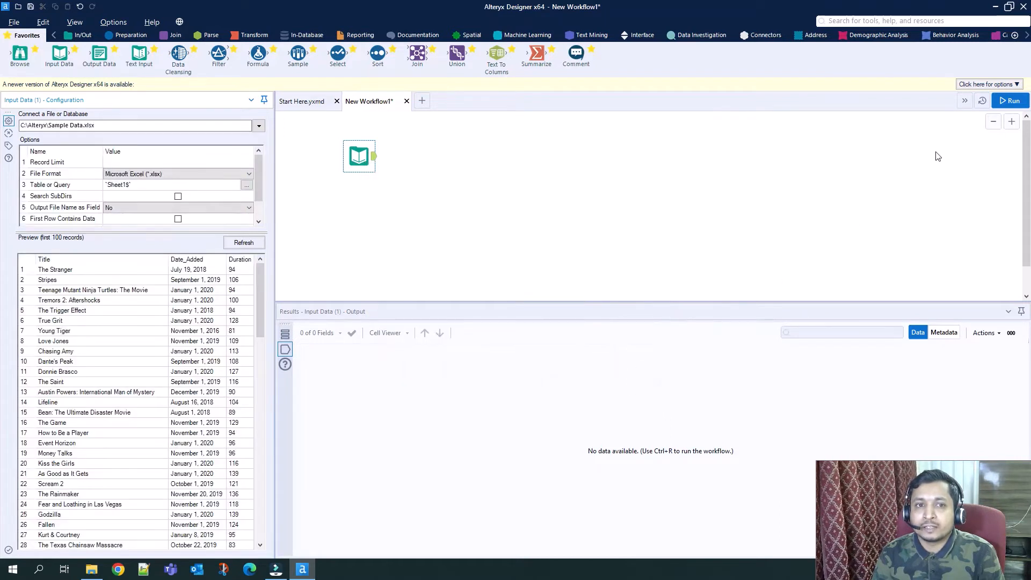
left_click(1009, 101)
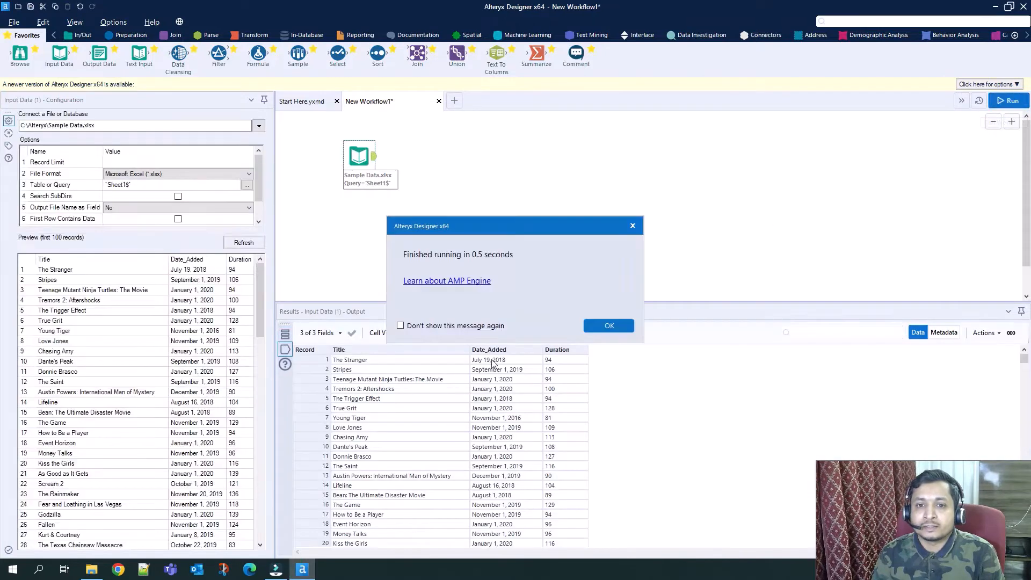
left_click(616, 322)
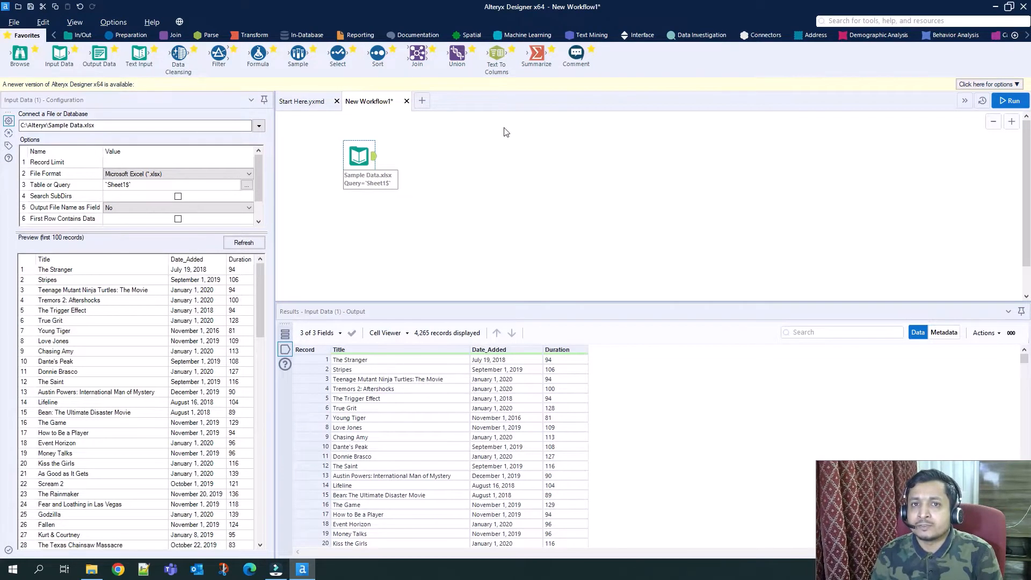
Add a Text To Columns tool after the Input Data tool and set it to split Date_Added into 2 columns.
left_click_drag(496, 54, 414, 158)
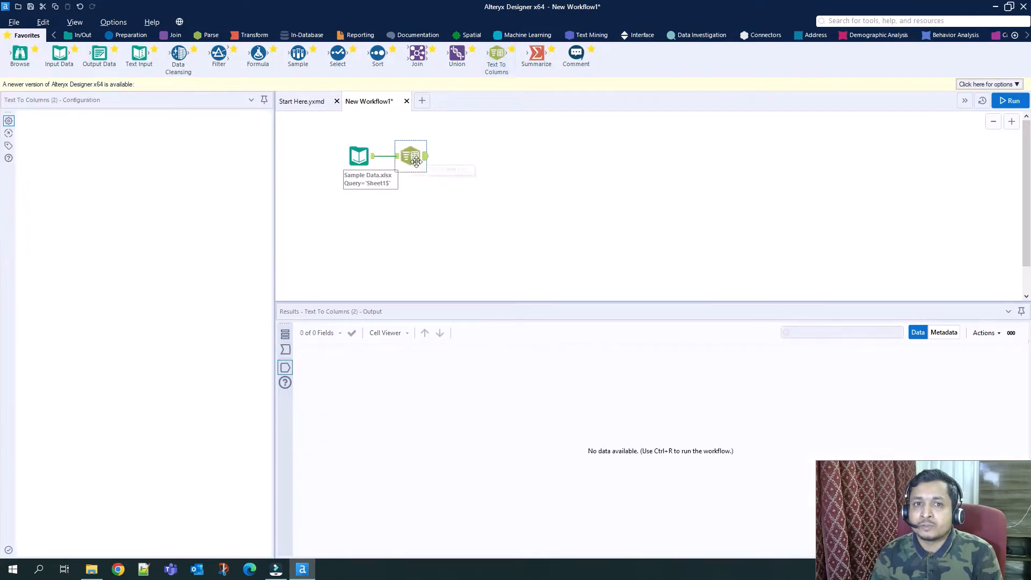
left_click(211, 35)
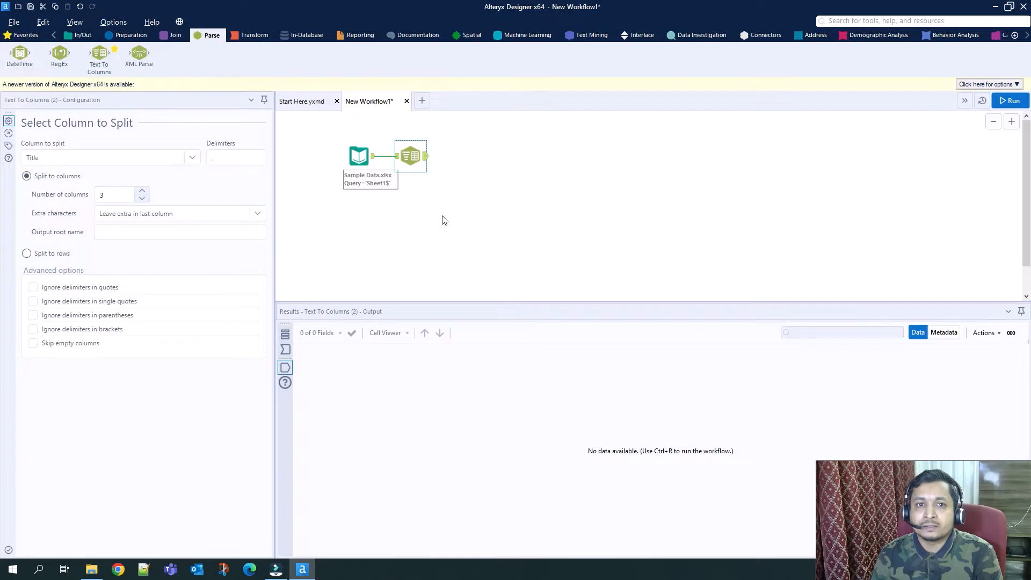
left_click(415, 162)
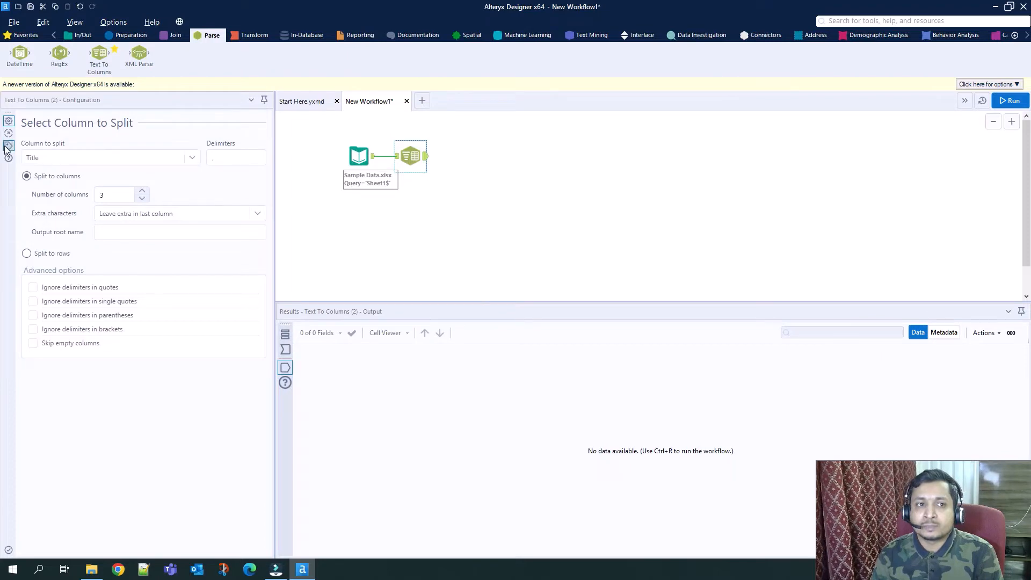
left_click(193, 157)
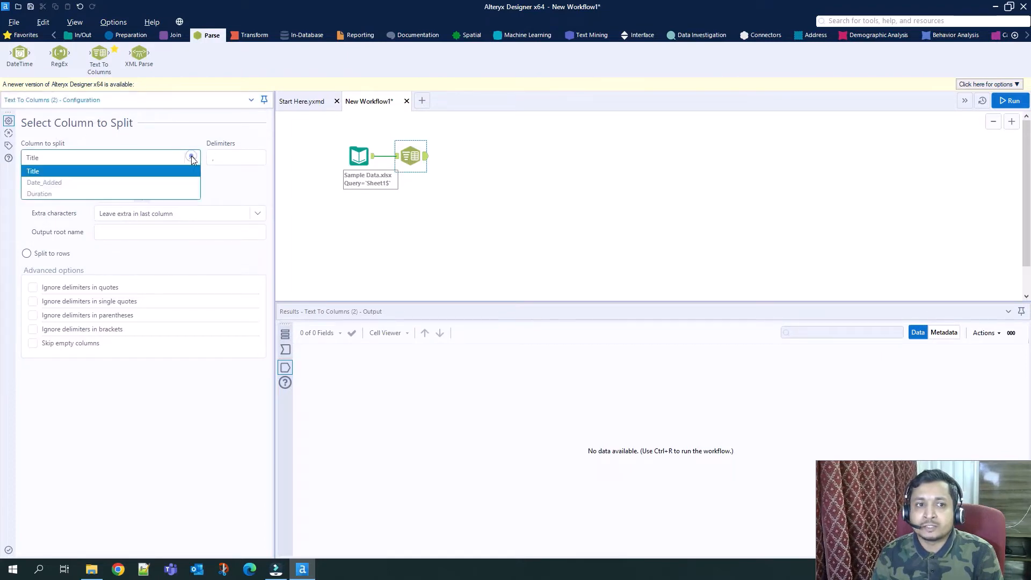
left_click(89, 183)
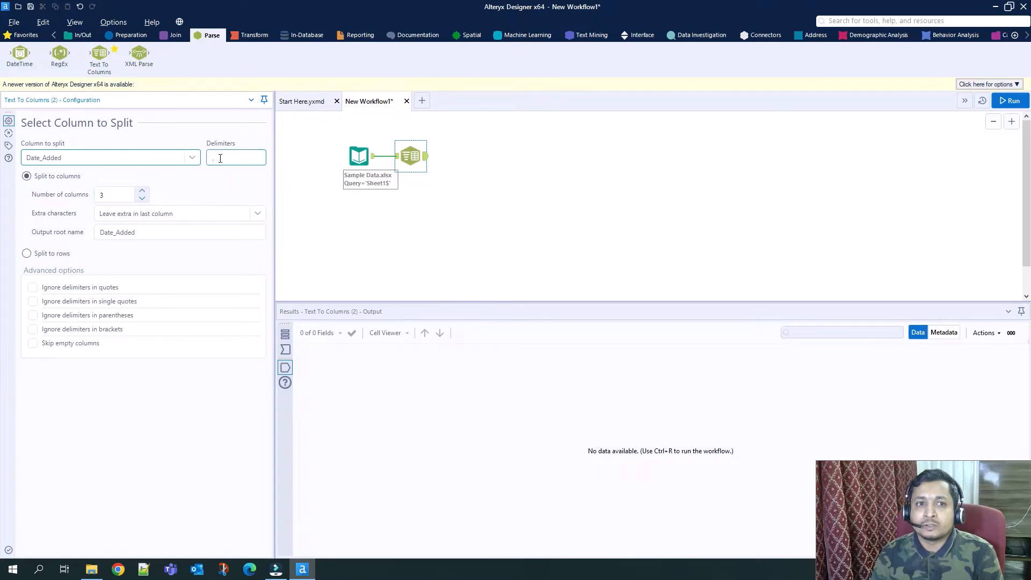
left_click(143, 199)
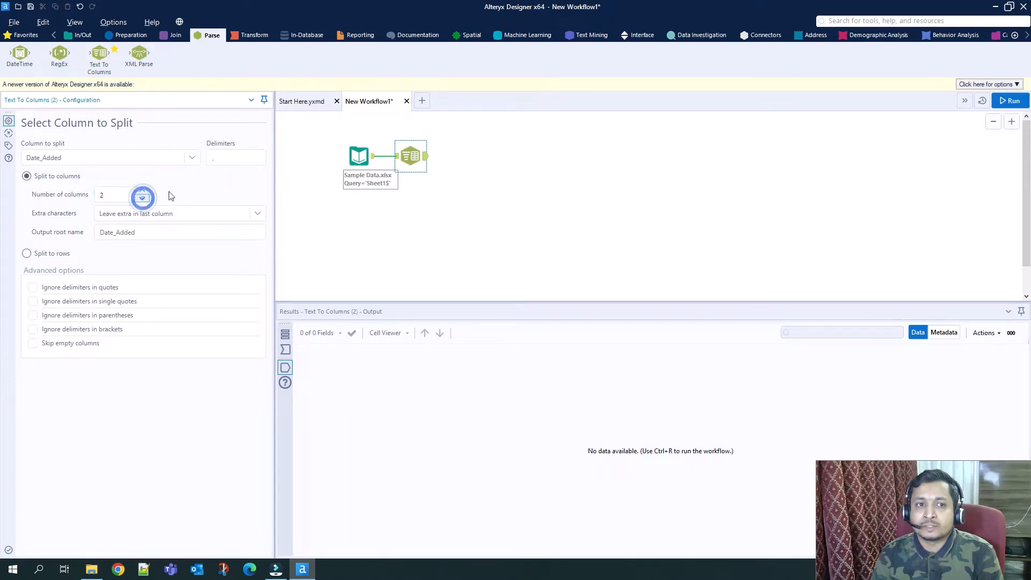
Check the Date_Added format in the input data, keeping the comma delimiter and the Leave extra in last column option for the split.
left_click(358, 156)
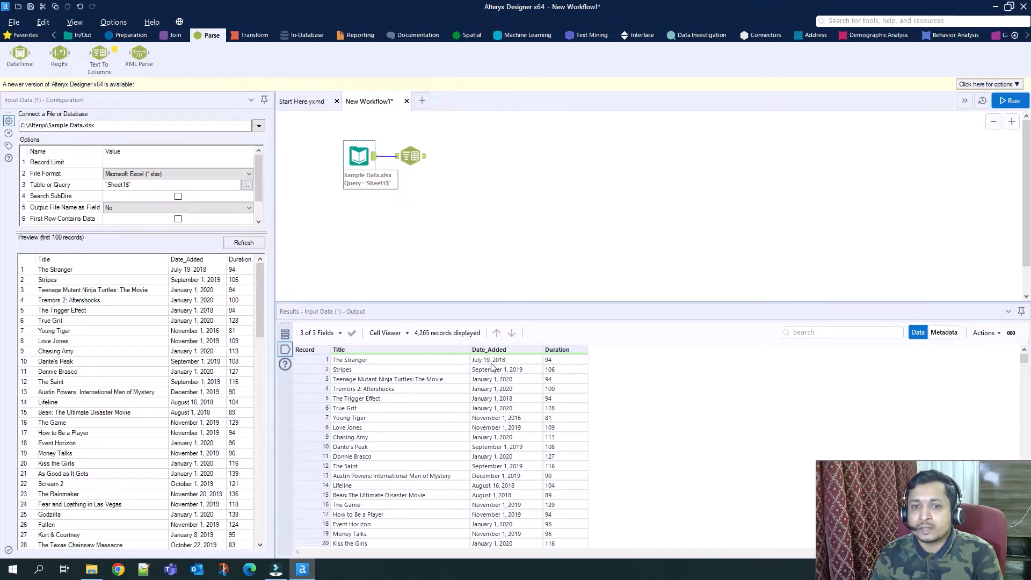
left_click(409, 155)
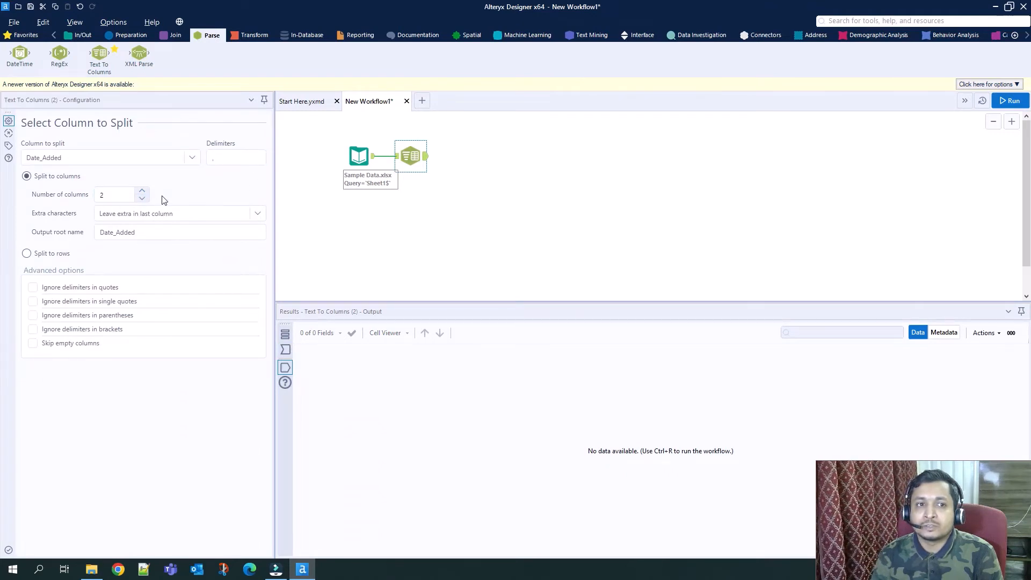
left_click(216, 158)
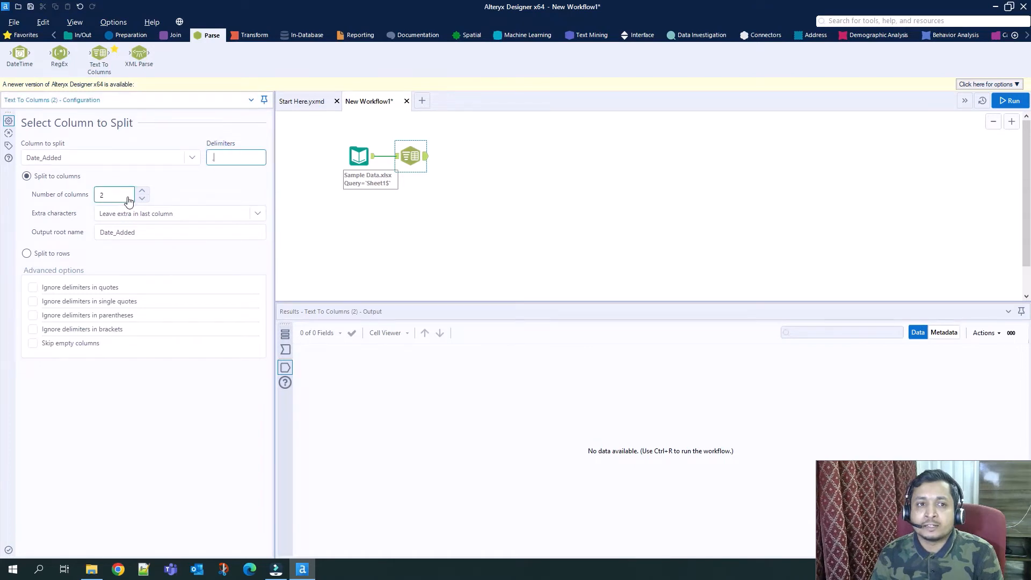
left_click(258, 214)
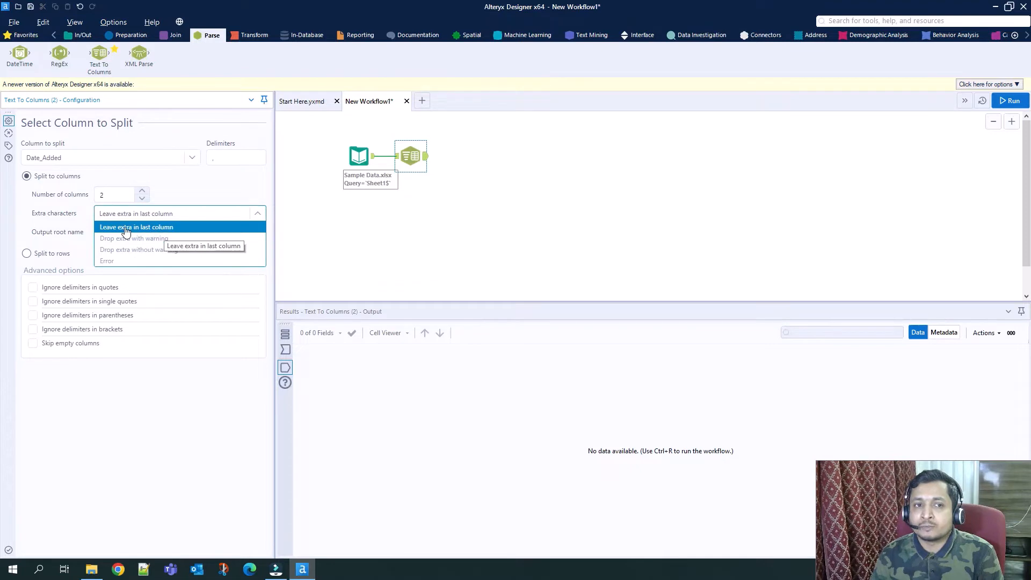
left_click(168, 228)
left_click(213, 183)
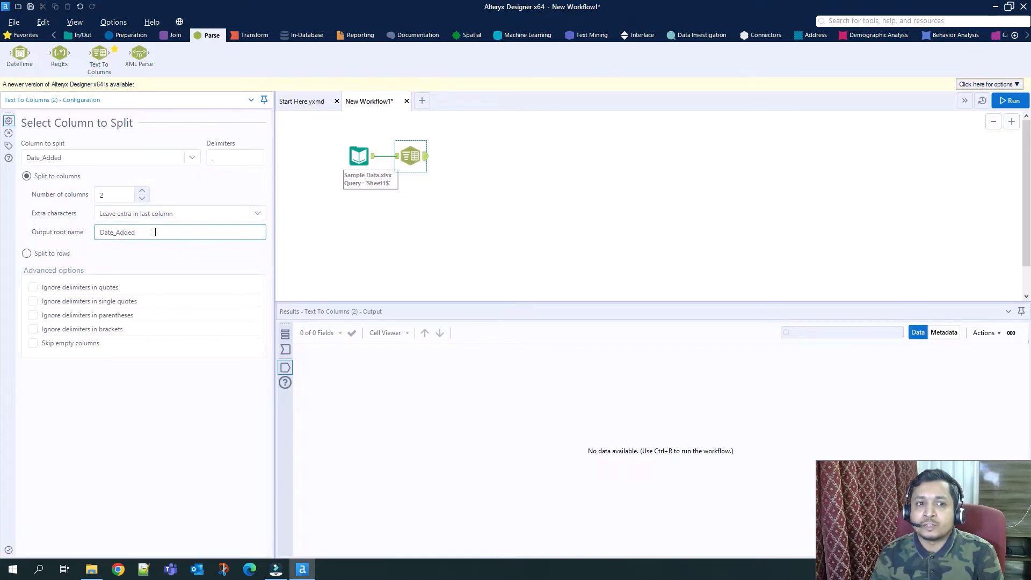
Set the output root name of the Date_Added split to Date_ and run the workflow.
left_click_drag(156, 232, 95, 232)
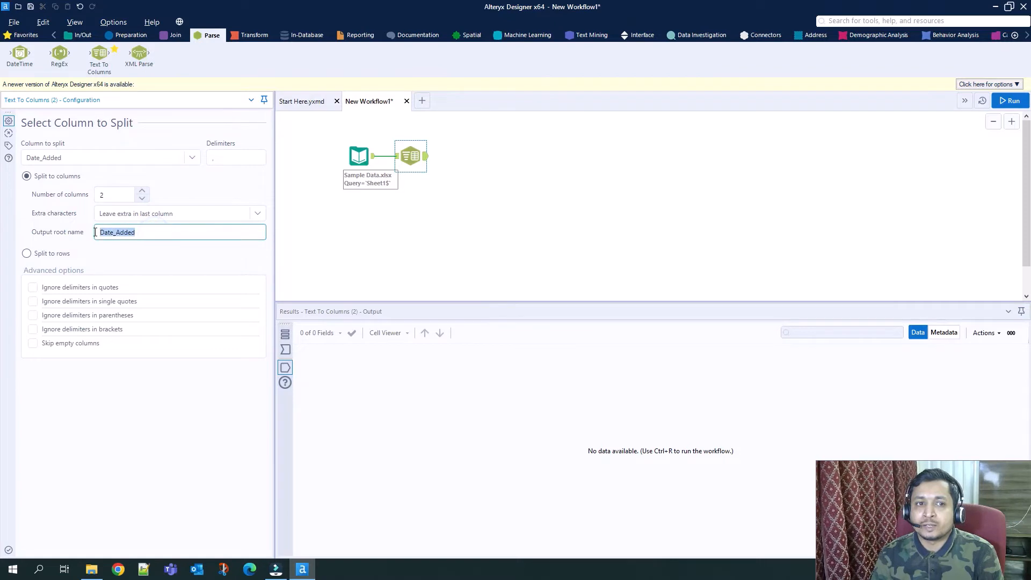
left_click(145, 232)
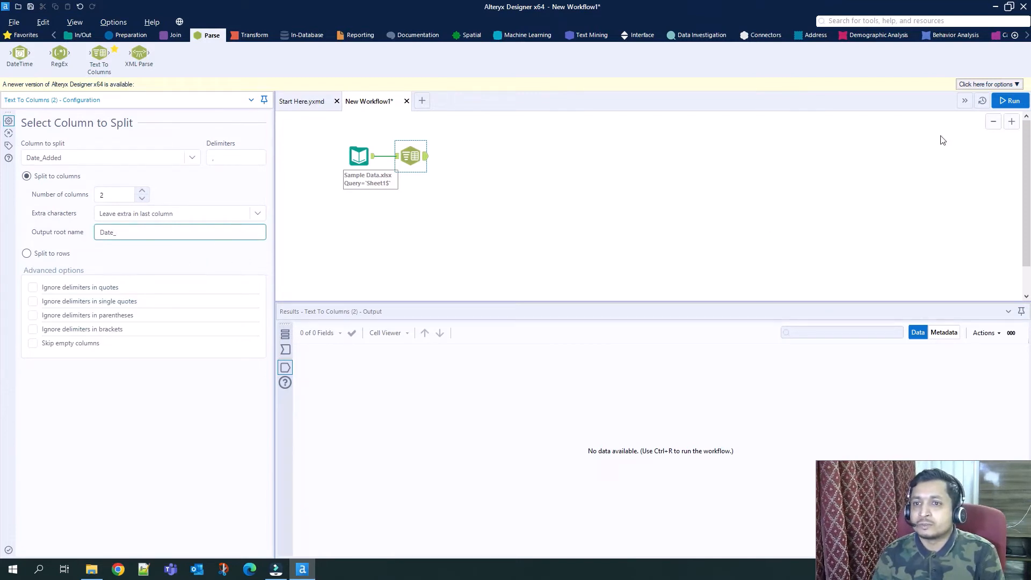
left_click(1012, 102)
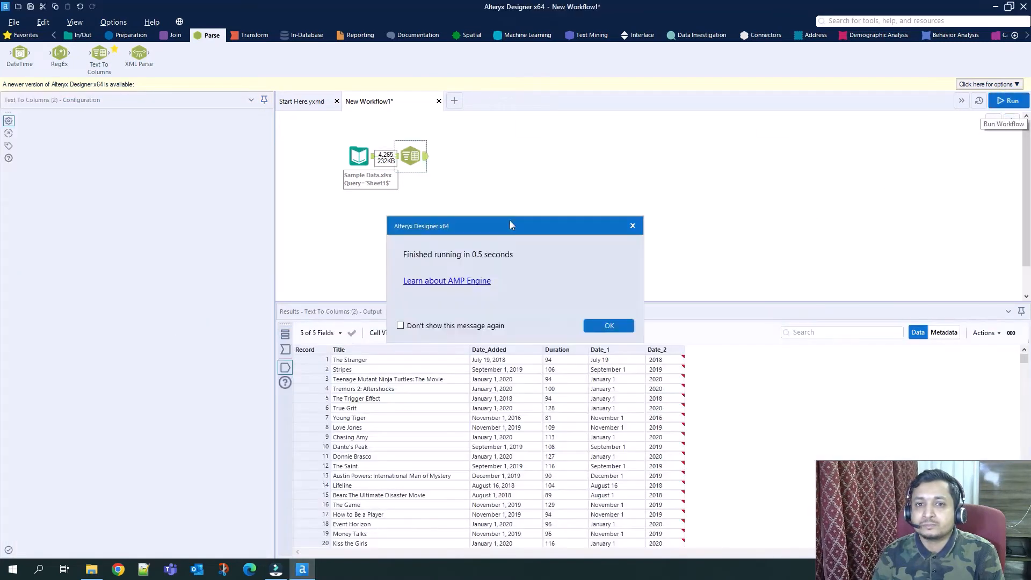
left_click(597, 327)
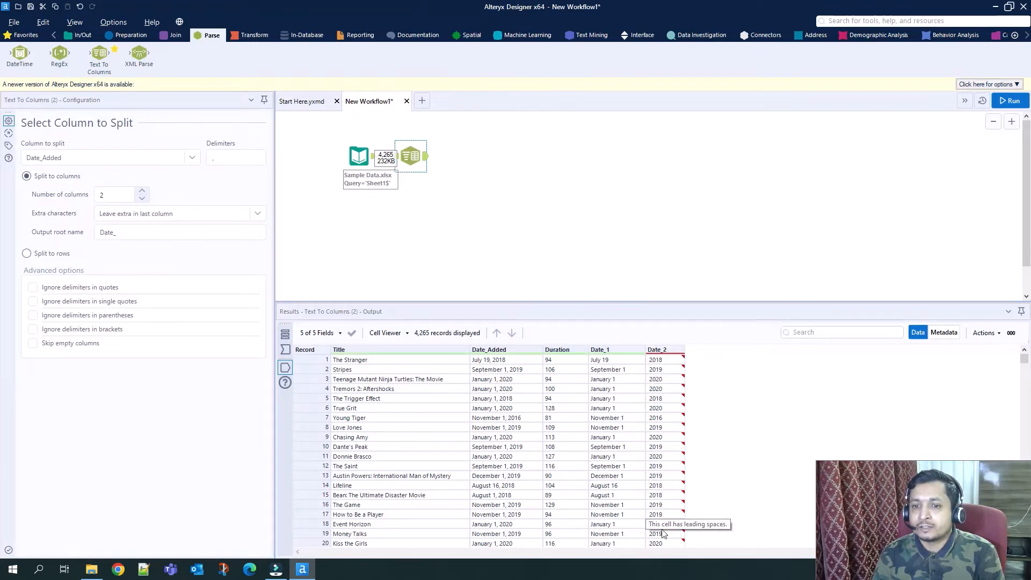
mouse_move(660, 545)
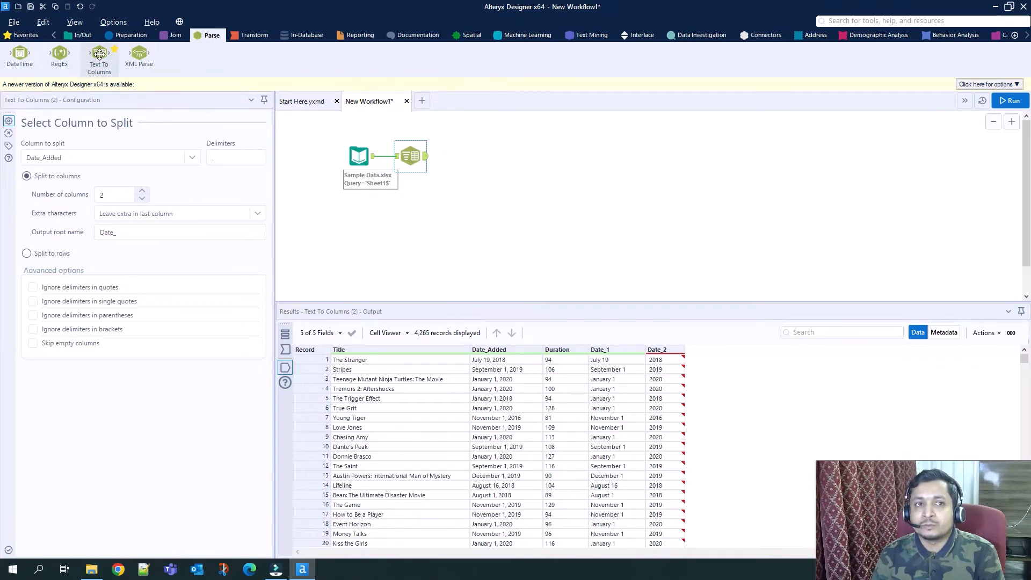
Add a second Text To Columns tool after the first, splitting Date_1 into 2 columns with a space as delimiter.
left_click_drag(98, 54, 472, 156)
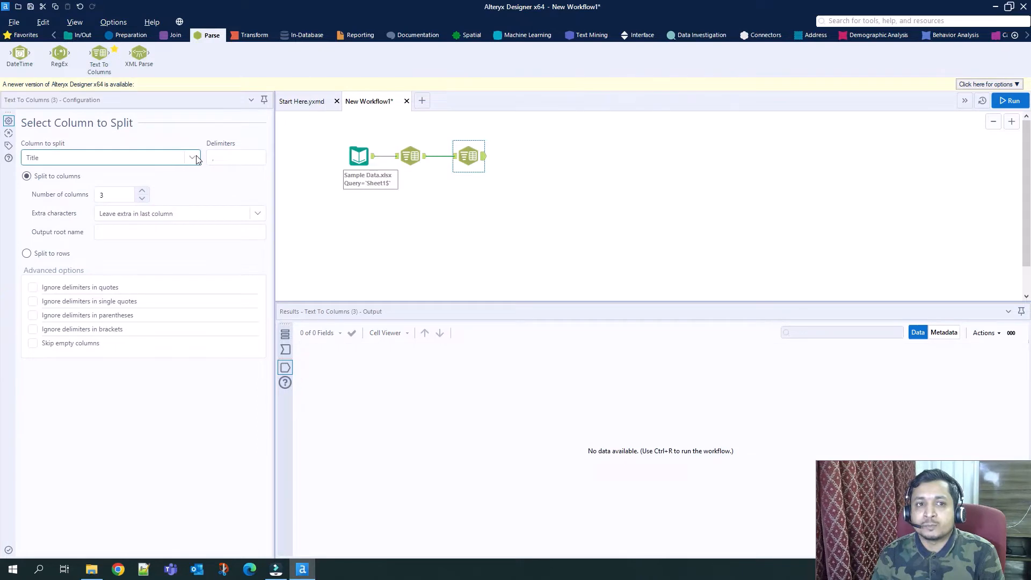
left_click(197, 158)
left_click(98, 204)
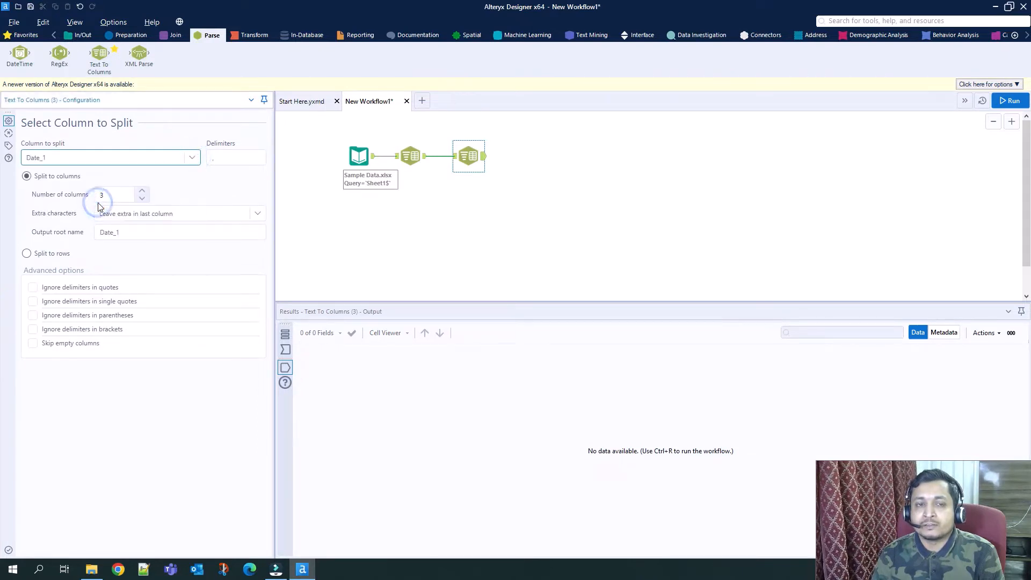
left_click(419, 156)
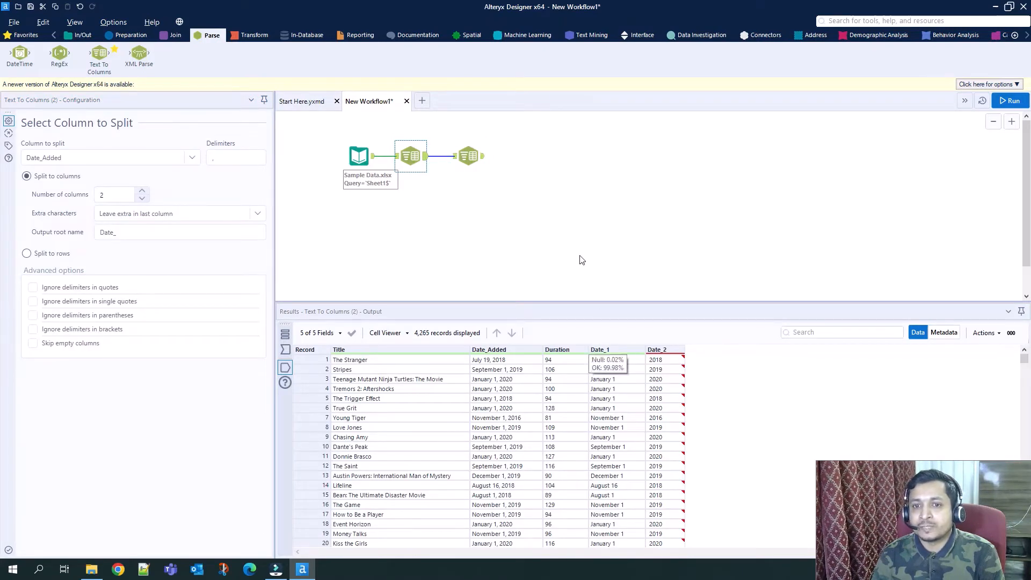
left_click(470, 157)
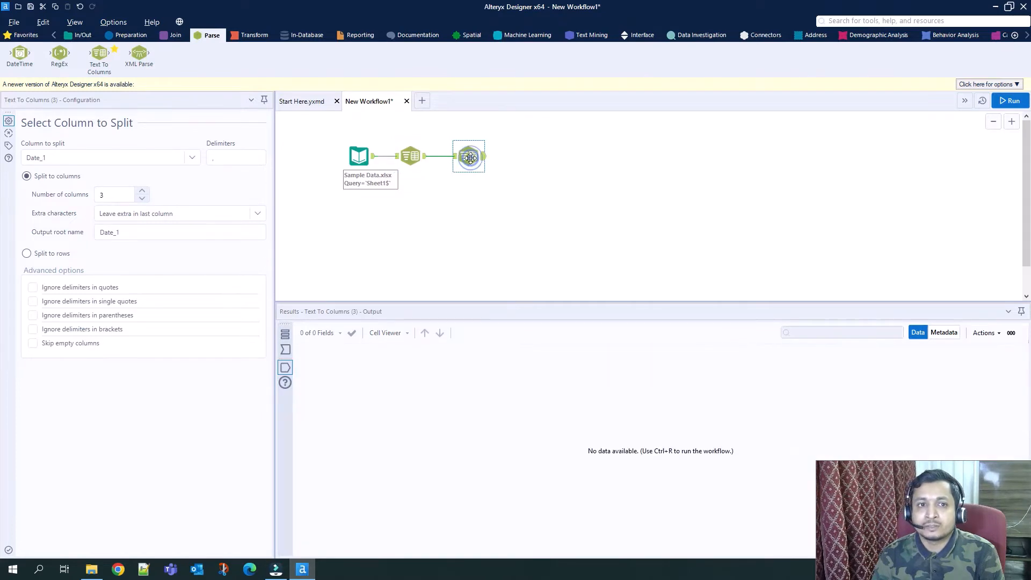
left_click(218, 159)
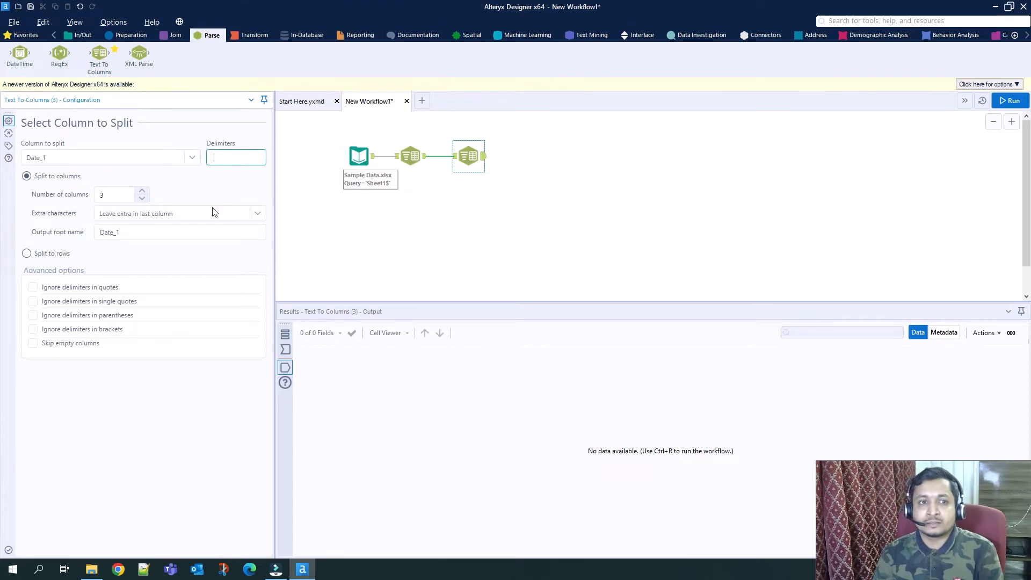
left_click(142, 198)
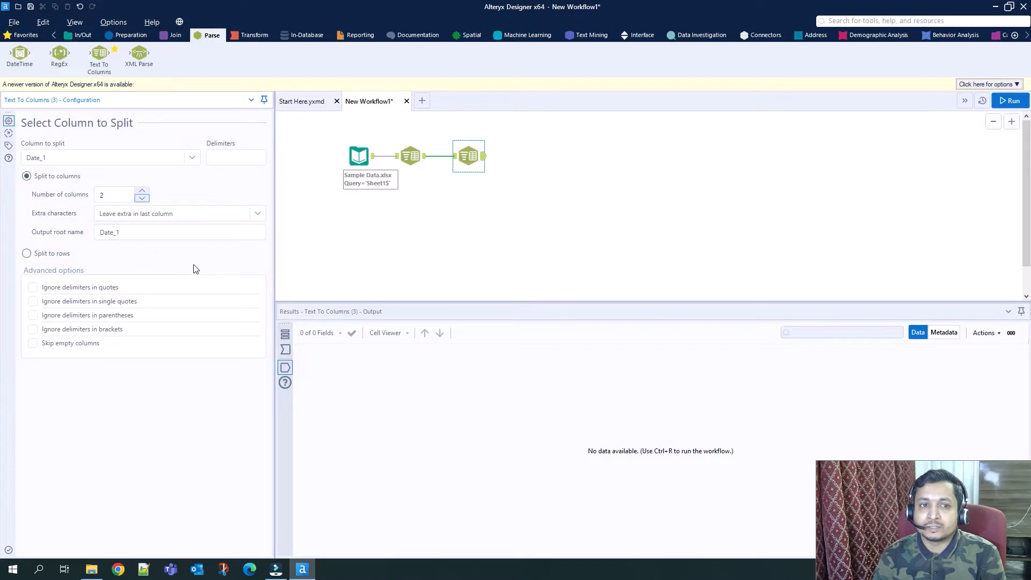
Run the workflow and review the columns produced by the Date_1 split.
left_click(1005, 103)
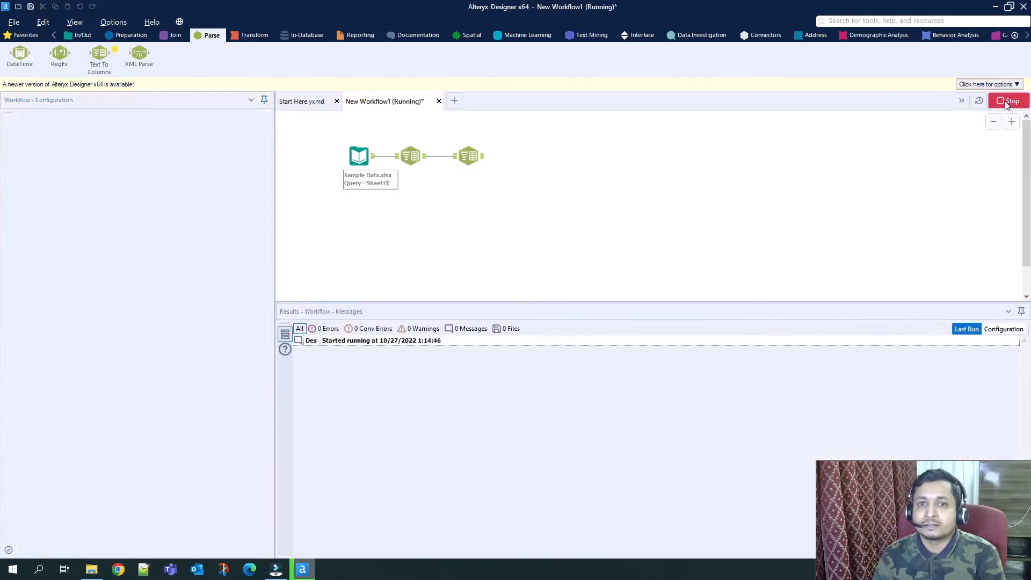
left_click(606, 325)
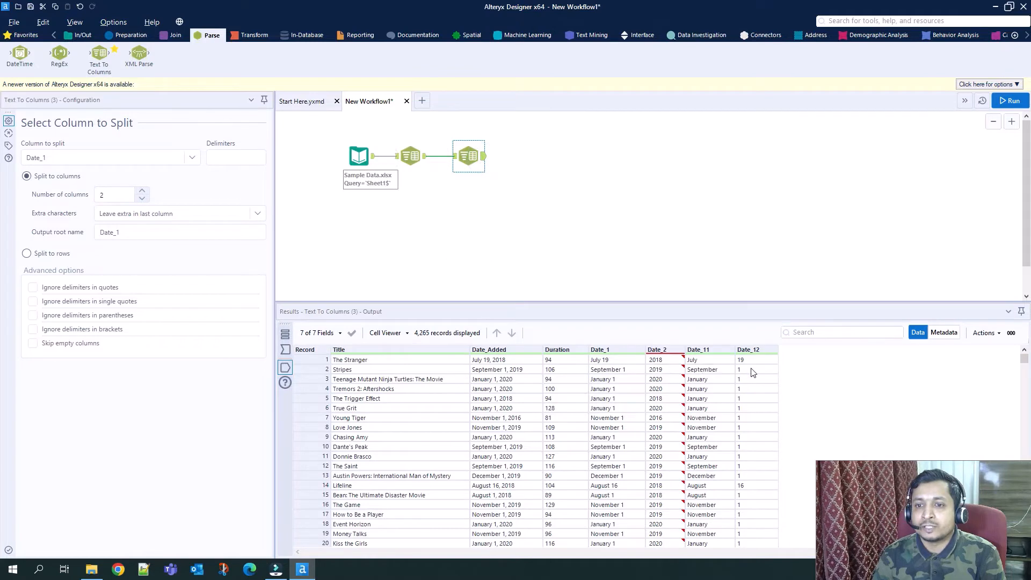
mouse_move(672, 378)
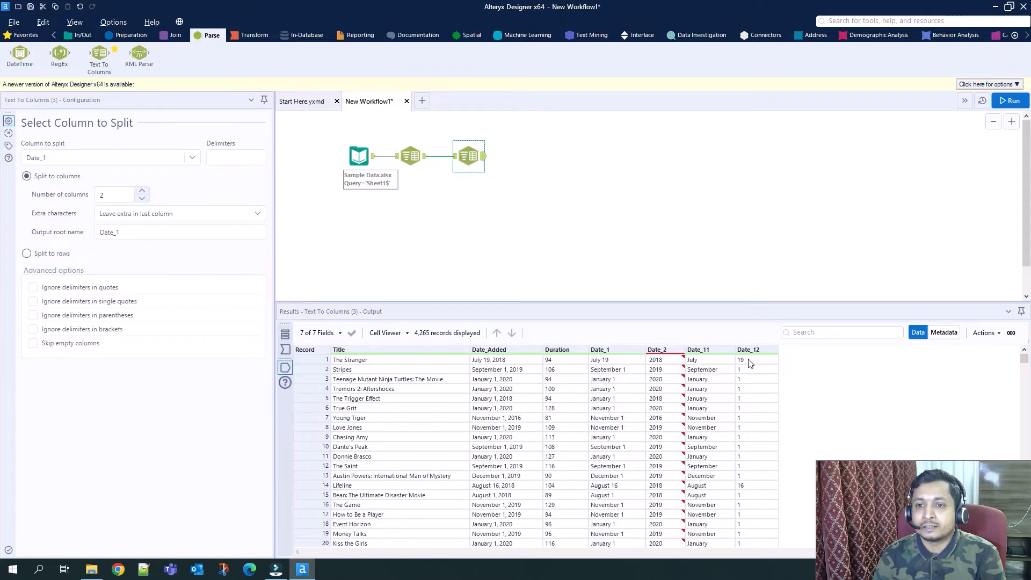
Add a Select tool after the second Text To Columns tool.
left_click(128, 37)
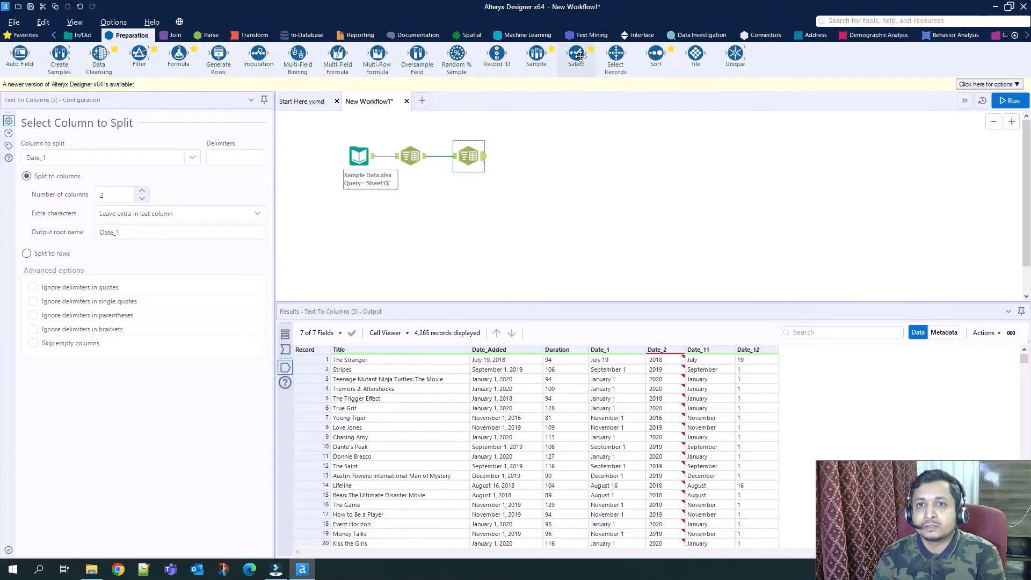
left_click_drag(580, 56, 527, 158)
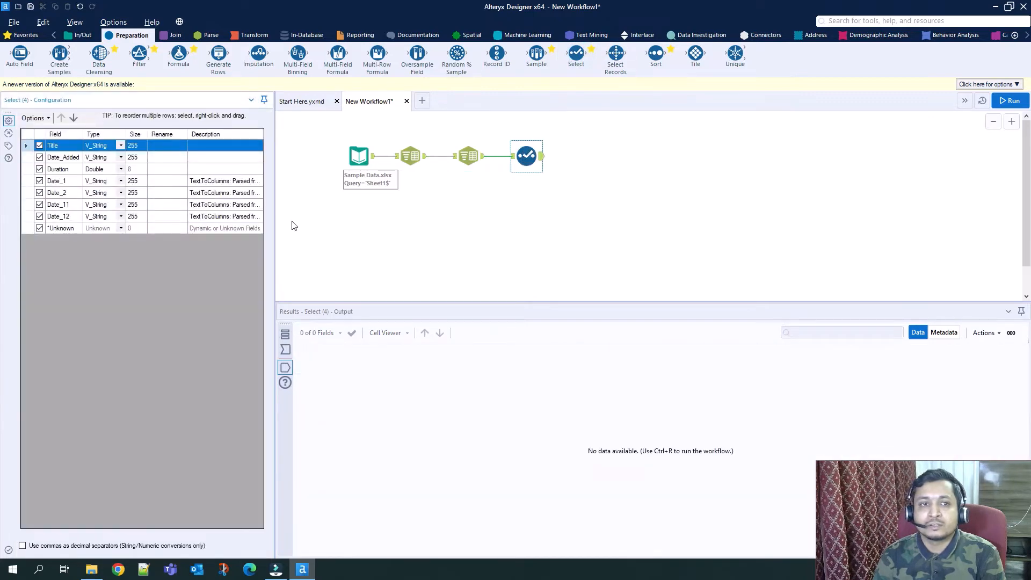
Check the Date_1 split output and rename the Date_2 field to Year in the Select tool.
left_click(468, 156)
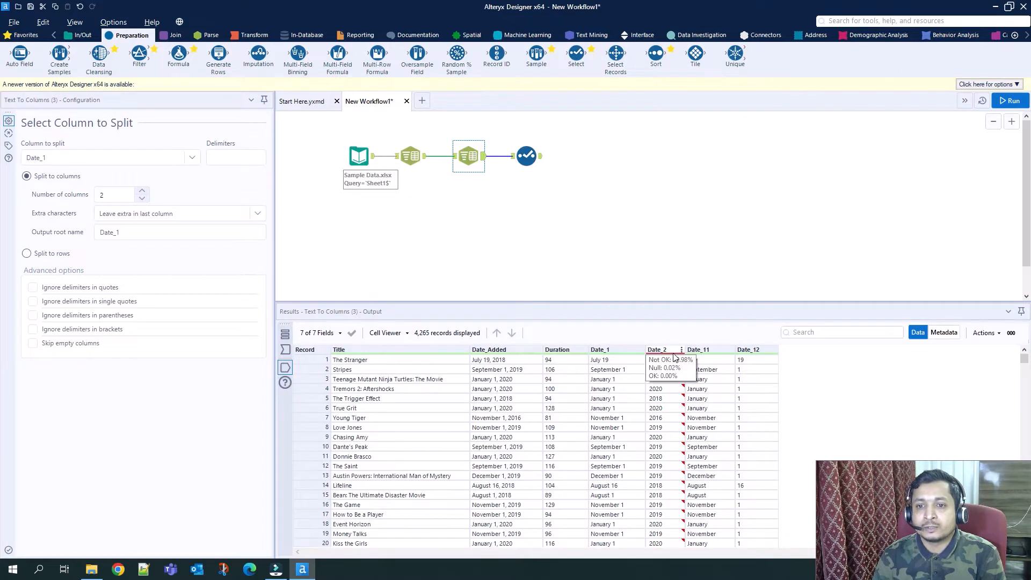
left_click(527, 155)
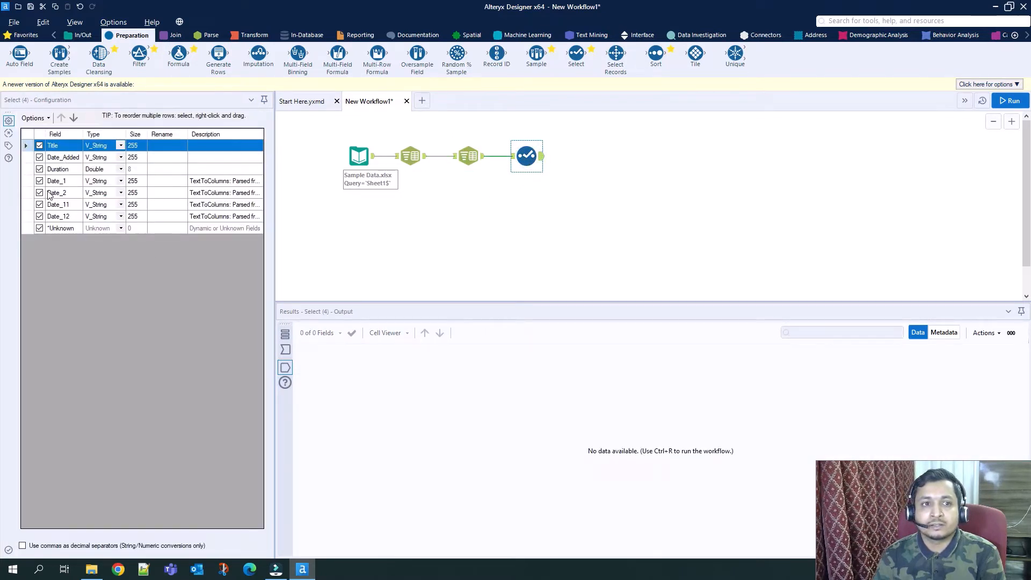
left_click(162, 193)
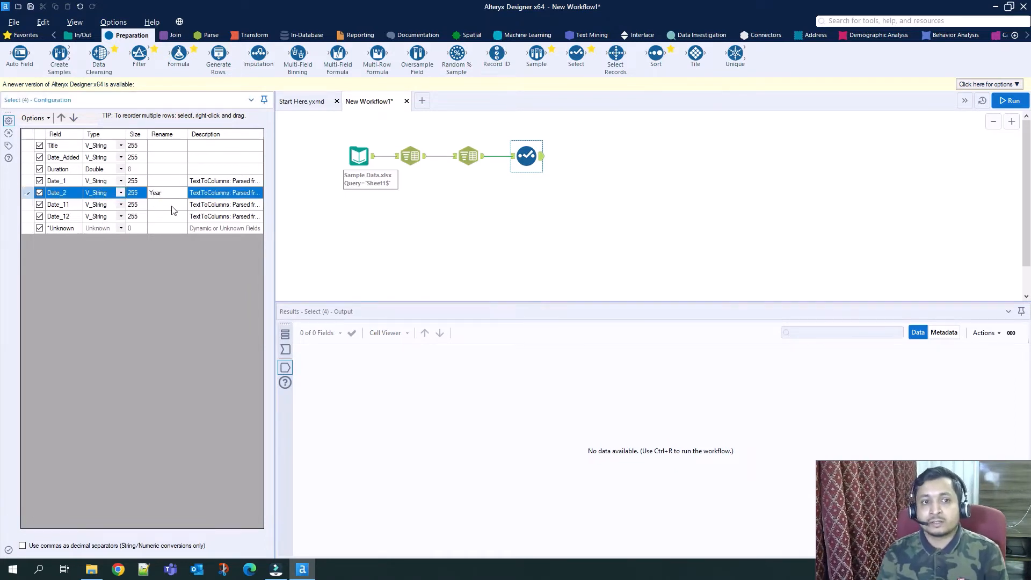
Rename the Date_11 field to Month and Date_12 to Date in the Select tool, checking them against the second split's output.
left_click(469, 156)
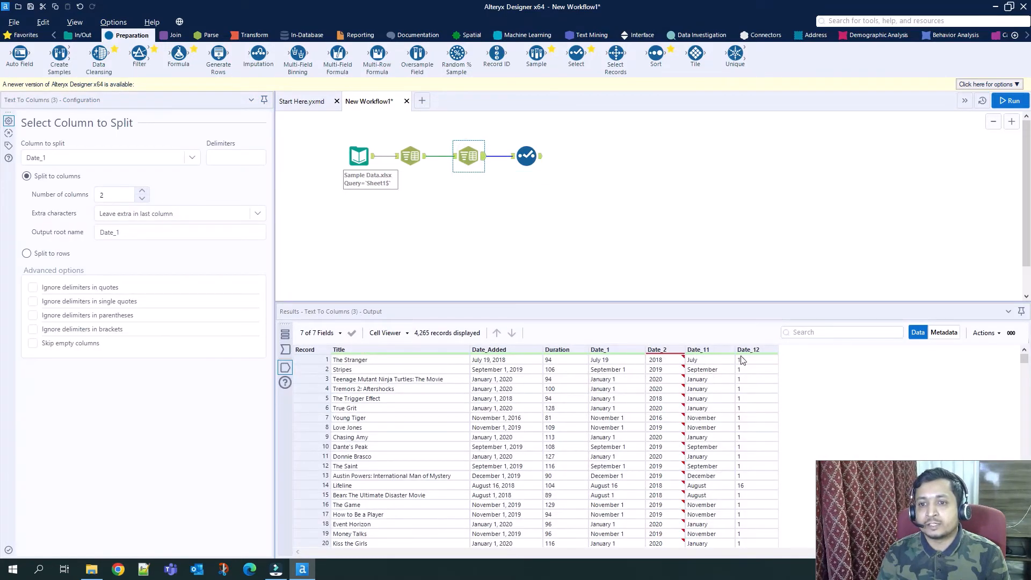
left_click(526, 156)
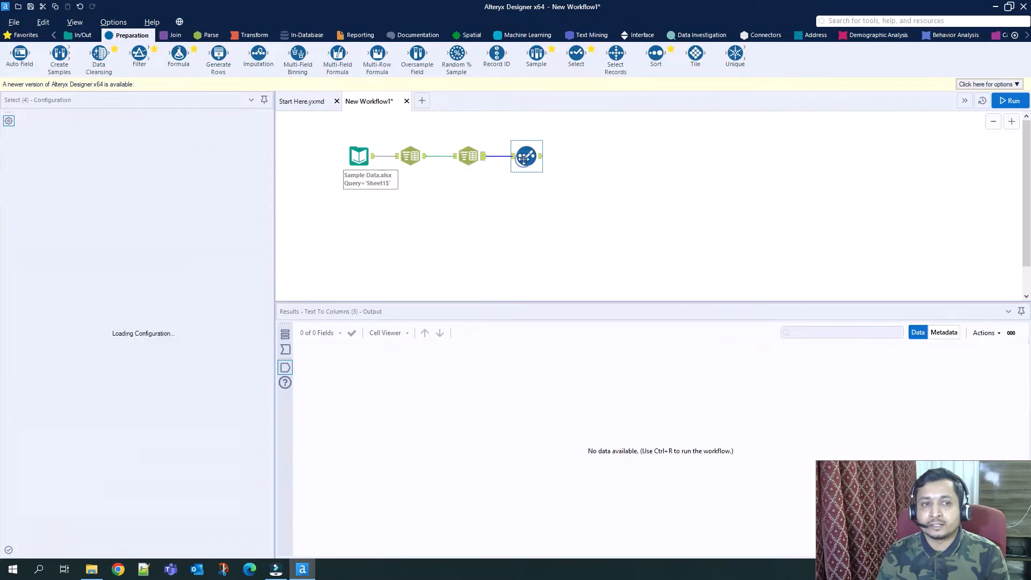
left_click(172, 204)
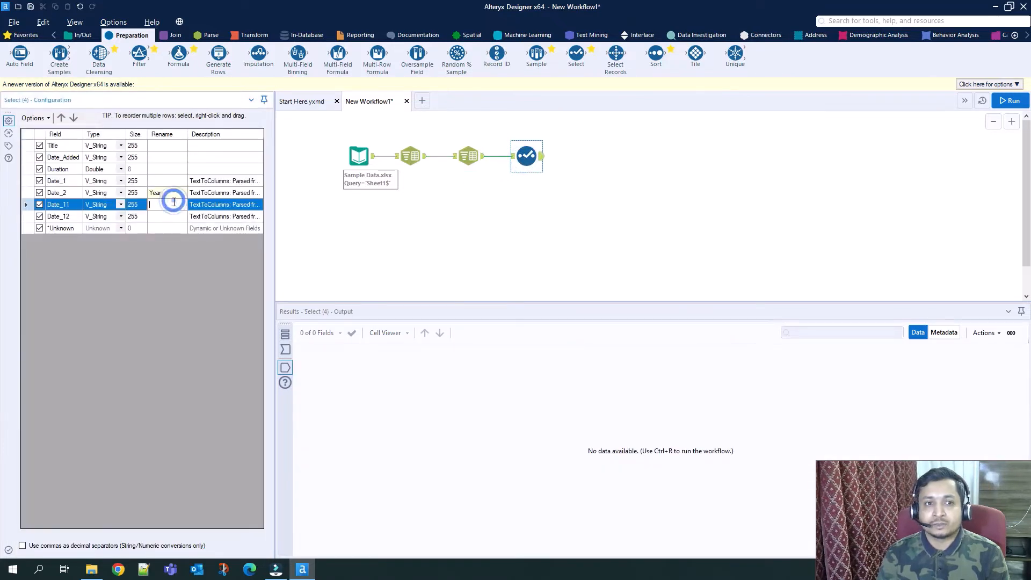
type("Month")
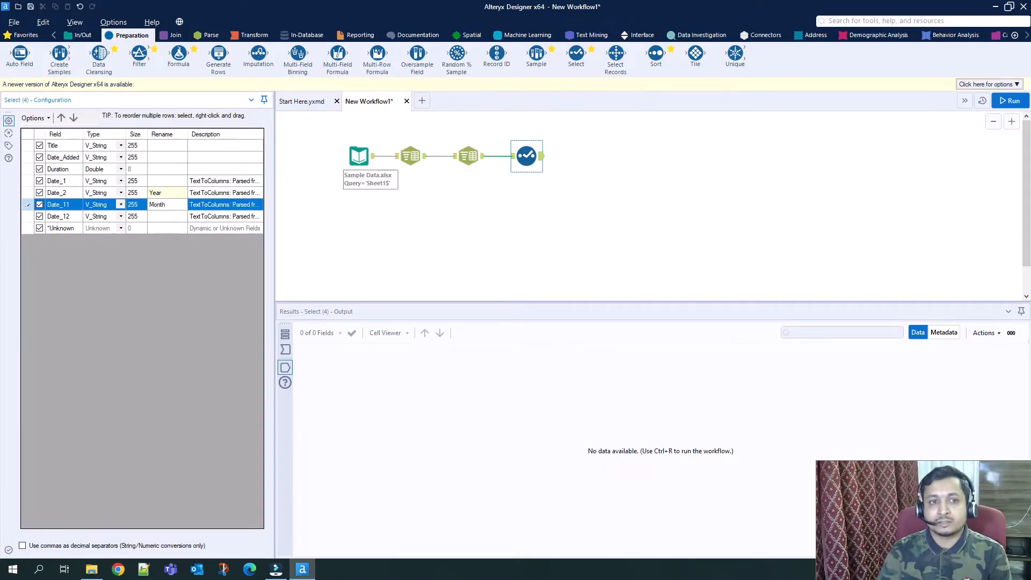
left_click(160, 218)
type("Date")
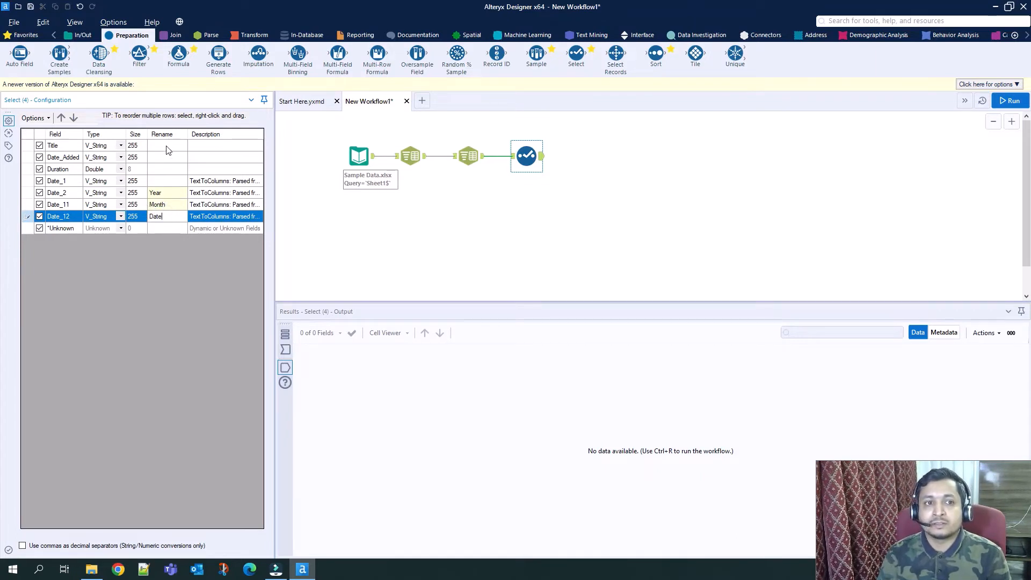
Exclude the Date_1 field from the Select tool's output and run the workflow.
left_click(41, 182)
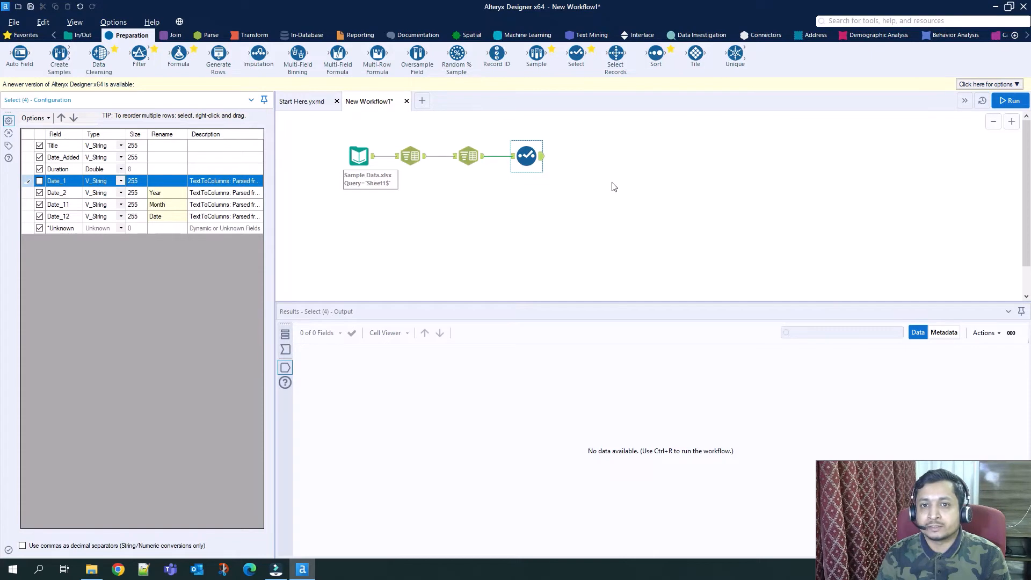
left_click(1009, 102)
left_click(1009, 102)
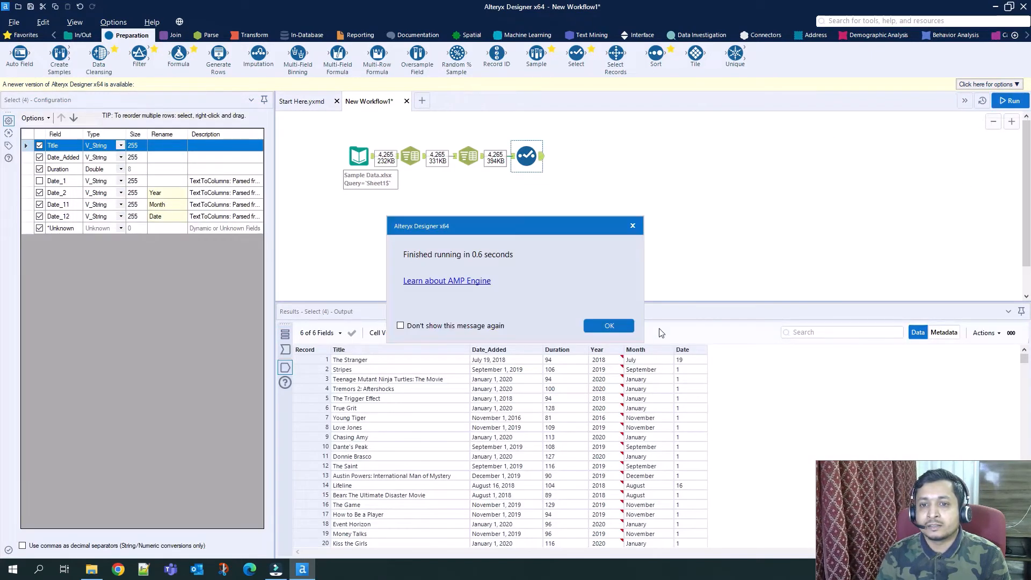
left_click(607, 328)
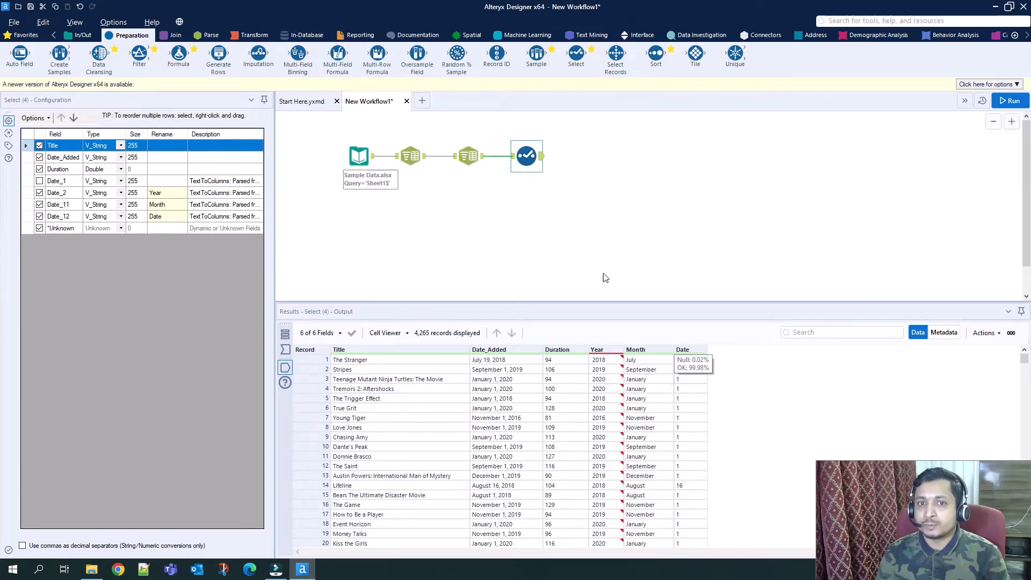
Delete both Text To Columns tools and the Select tool, keeping only the Input Data tool.
left_click(478, 165)
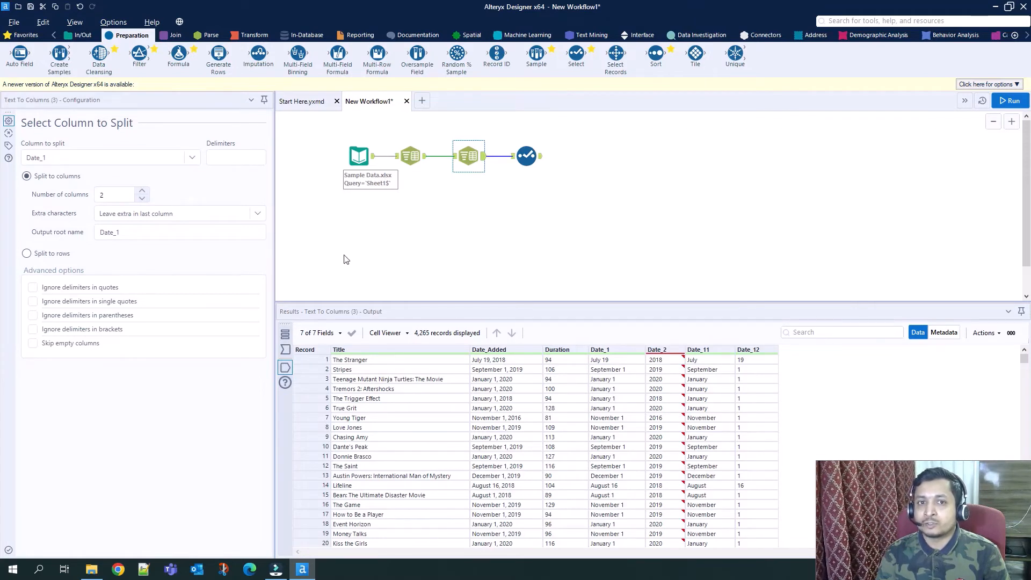
left_click_drag(378, 130, 581, 184)
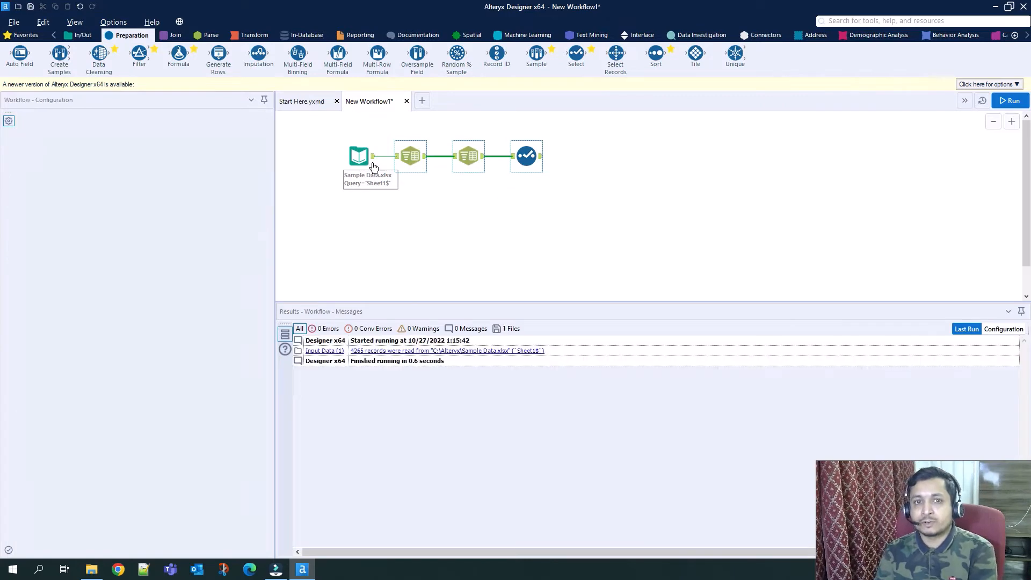
key("Delete")
Change the Input Data tool's source to the Employee Resources sheet of Employee.xlsx in the Alteryx folder.
left_click(359, 157)
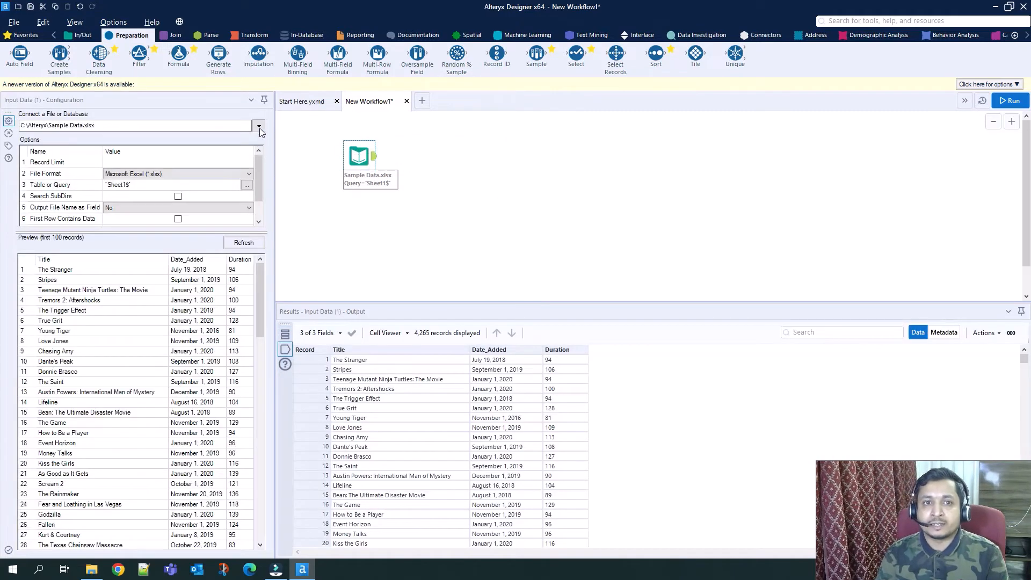
left_click(260, 128)
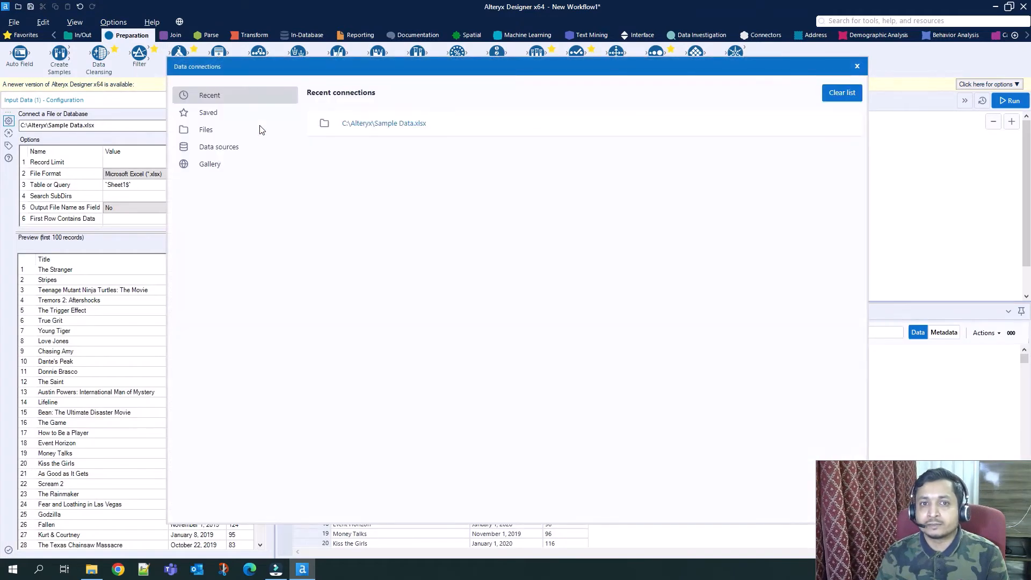
left_click(214, 130)
left_click(622, 135)
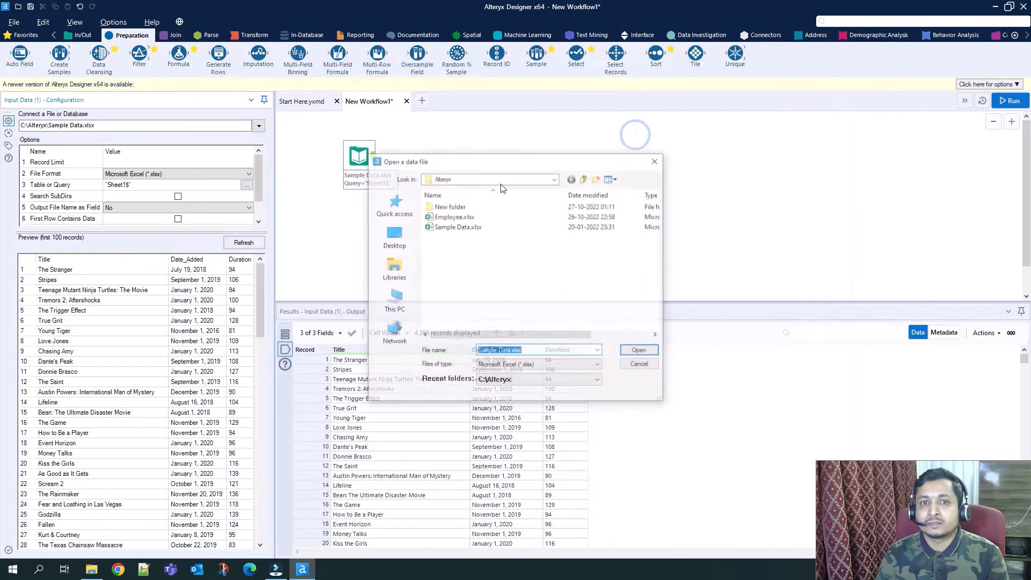
left_click(463, 216)
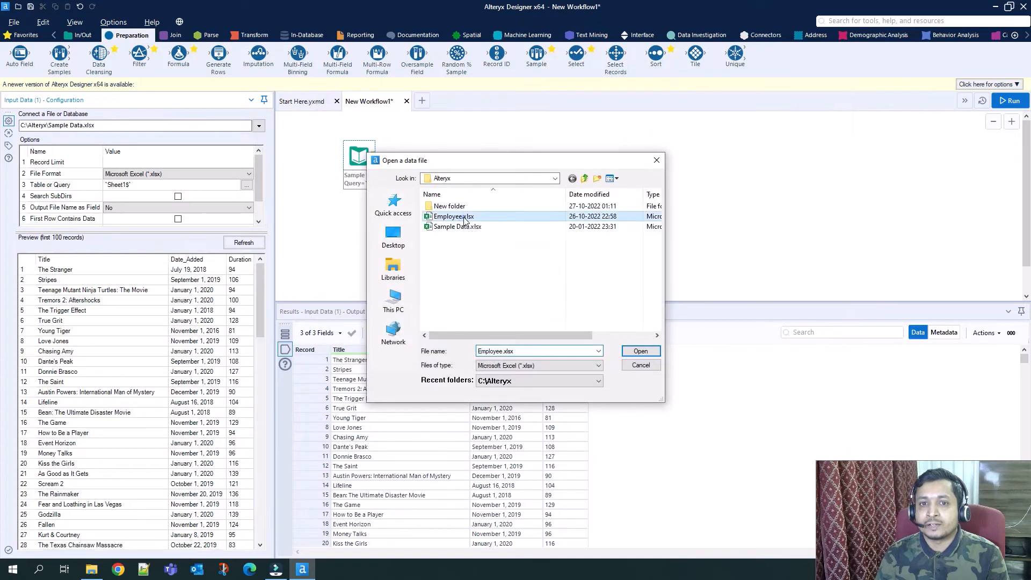
left_click(644, 352)
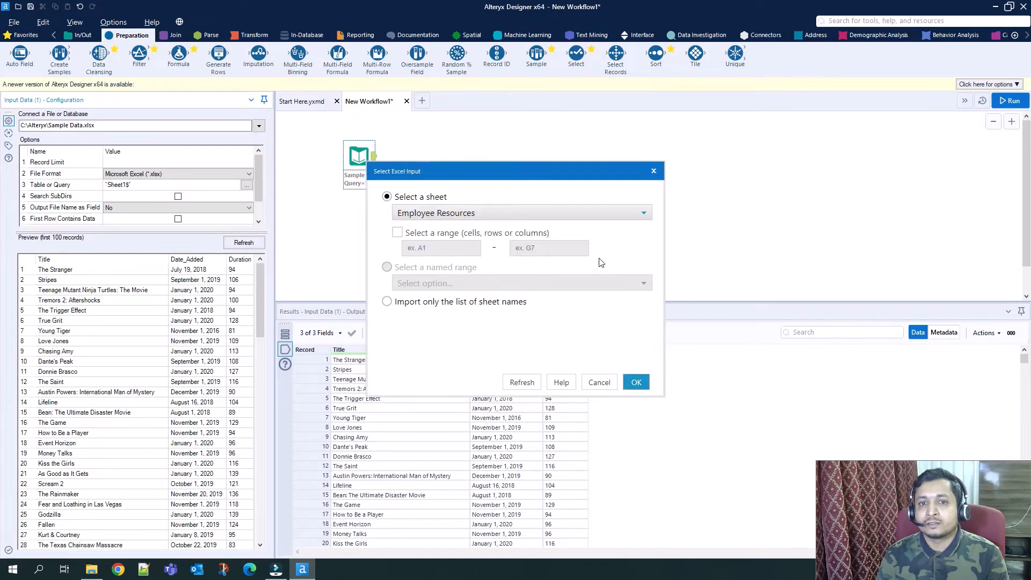
left_click(631, 205)
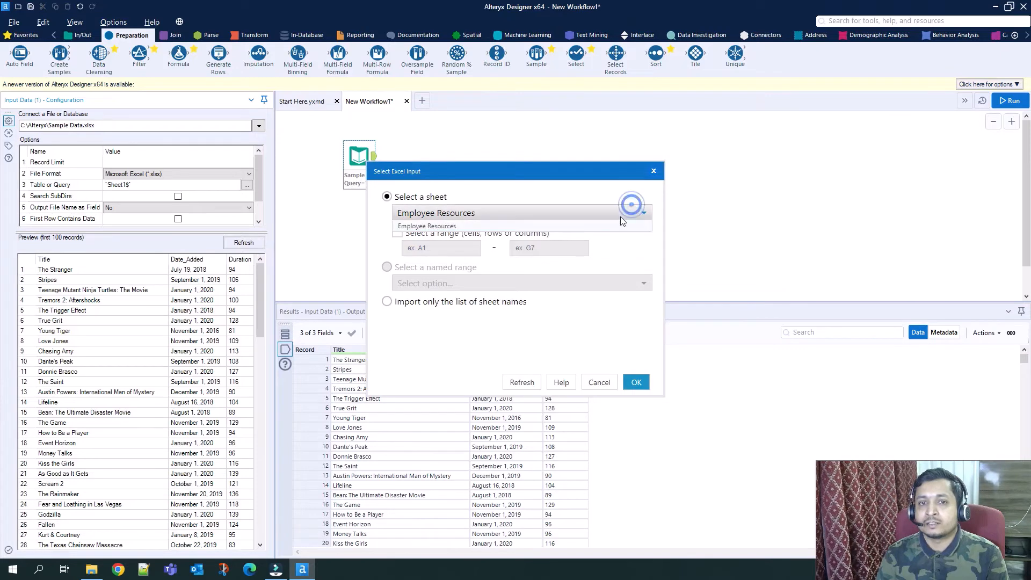
left_click(593, 224)
left_click(635, 382)
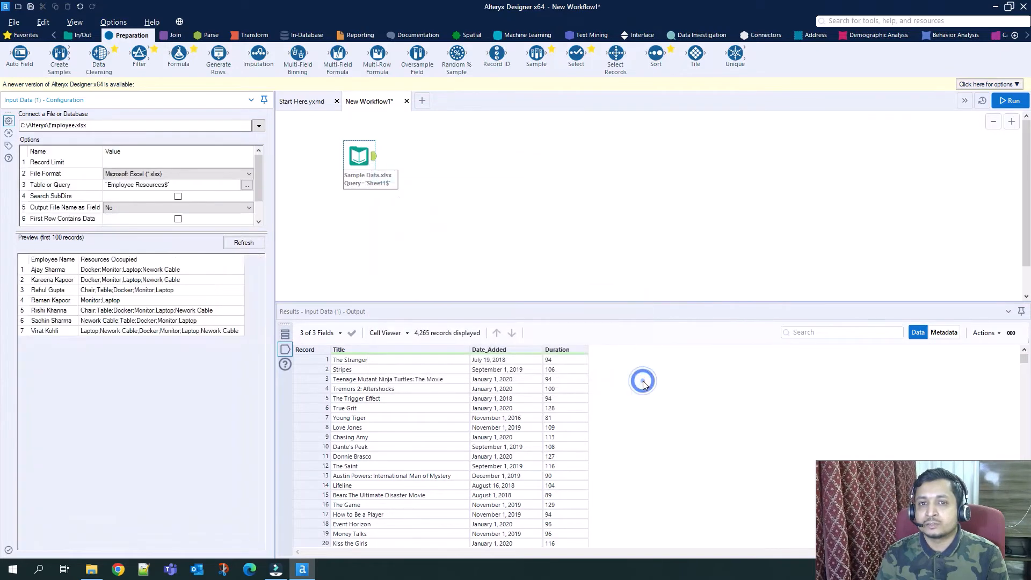
Run the workflow and review the employee names and their occupied resources.
left_click(1012, 102)
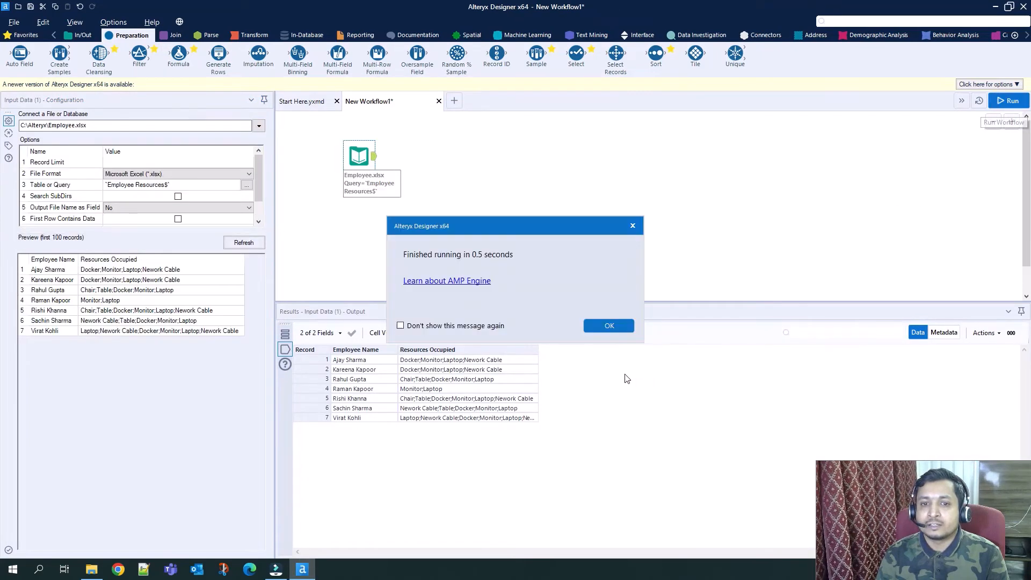
left_click(619, 326)
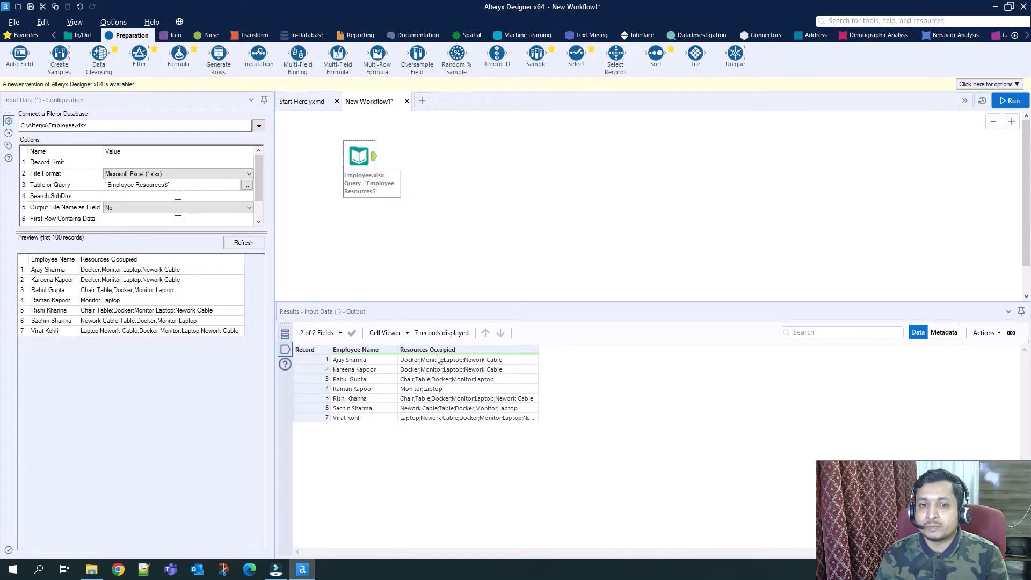
left_click(371, 361)
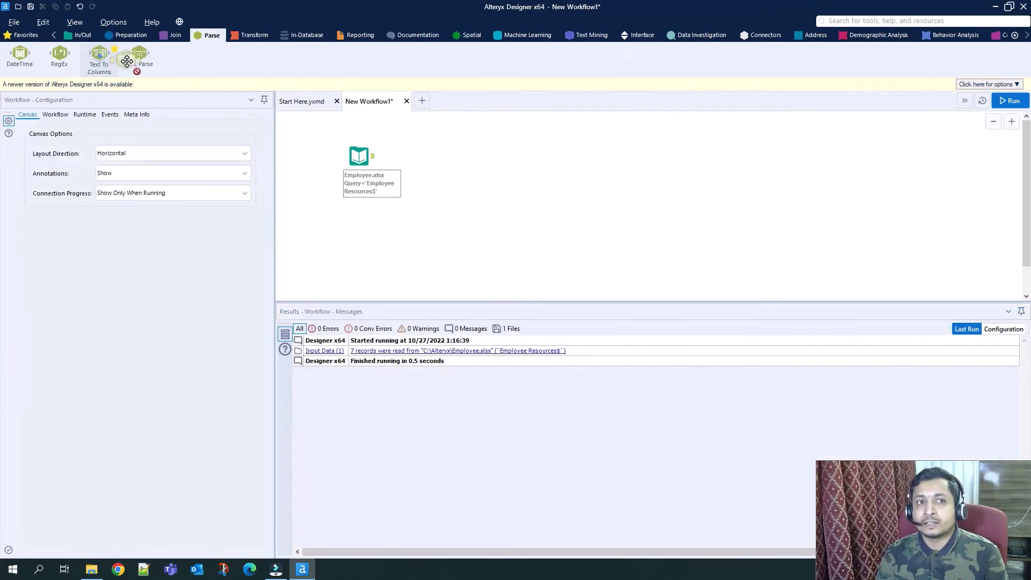
Add a Text To Columns tool after the input, splitting Resources Occupied to rows with a semicolon as delimiter.
left_click_drag(99, 56, 416, 157)
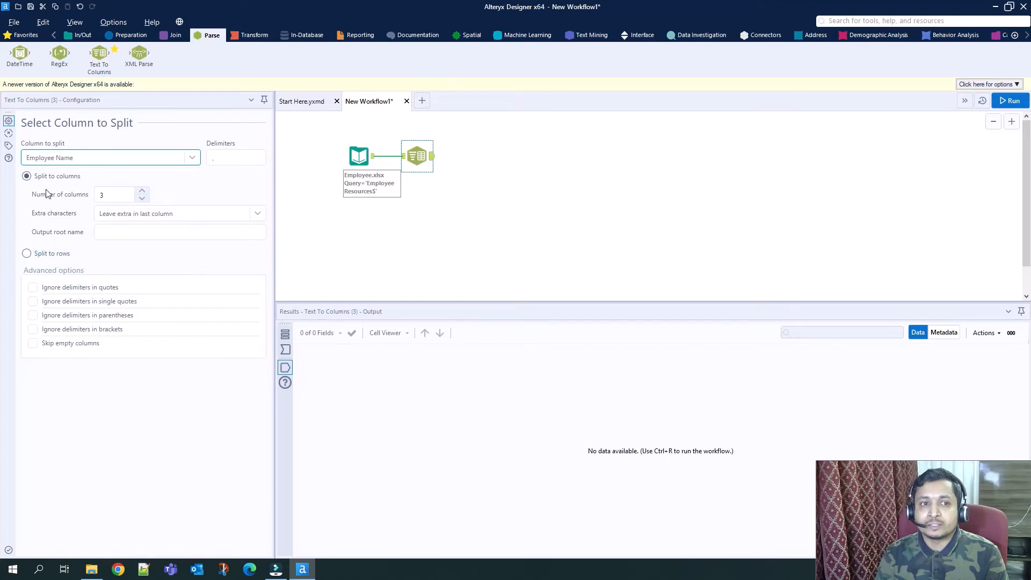
left_click(27, 254)
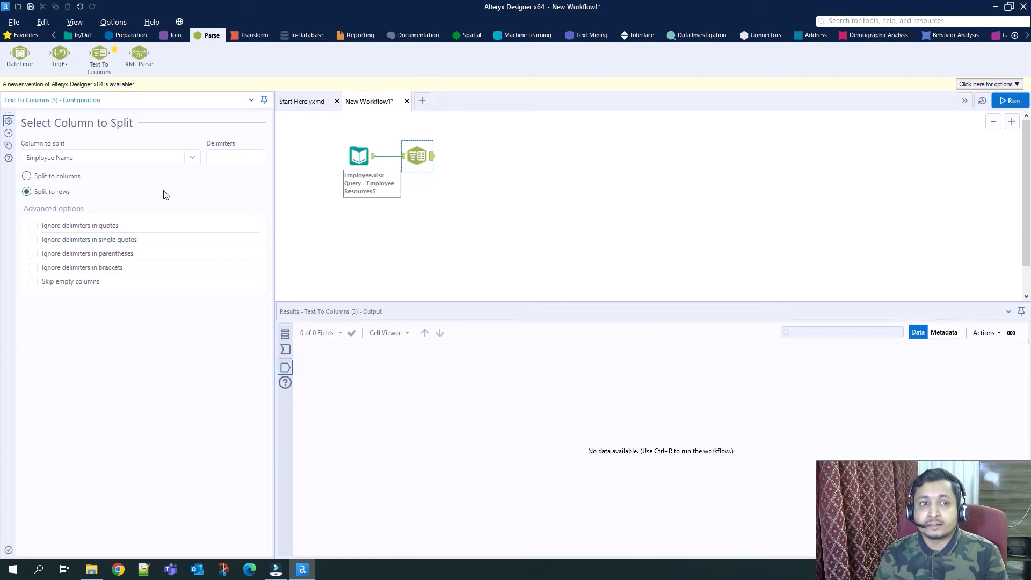
left_click(192, 158)
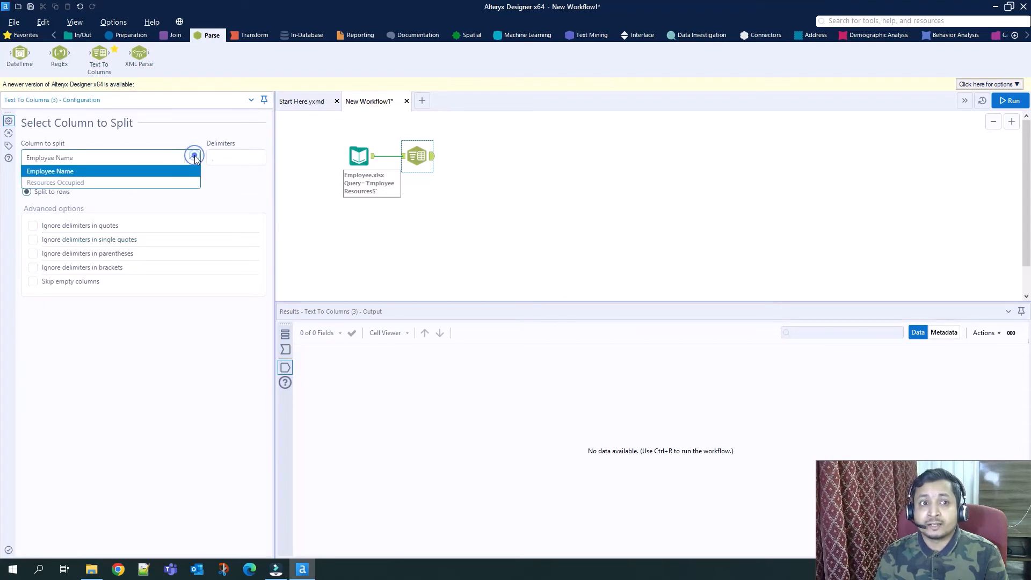
left_click(123, 181)
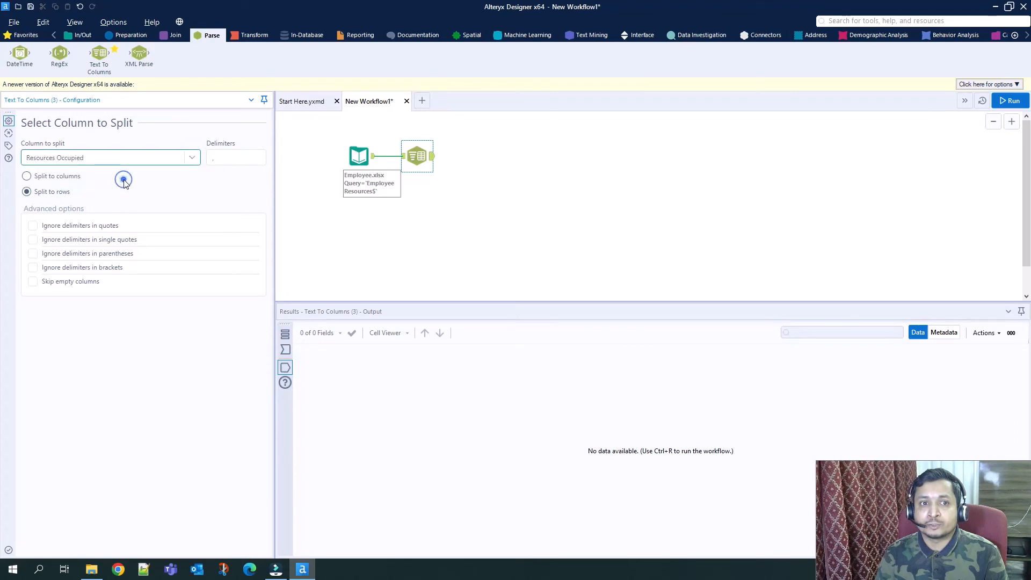
left_click(218, 157)
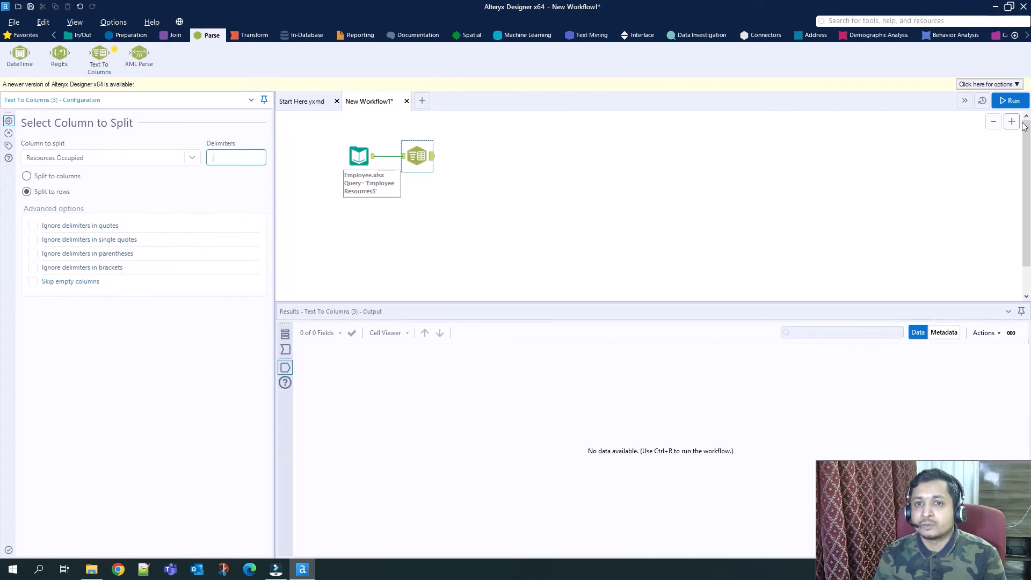
Run the workflow and review the rows produced by the Resources Occupied split.
left_click(1014, 103)
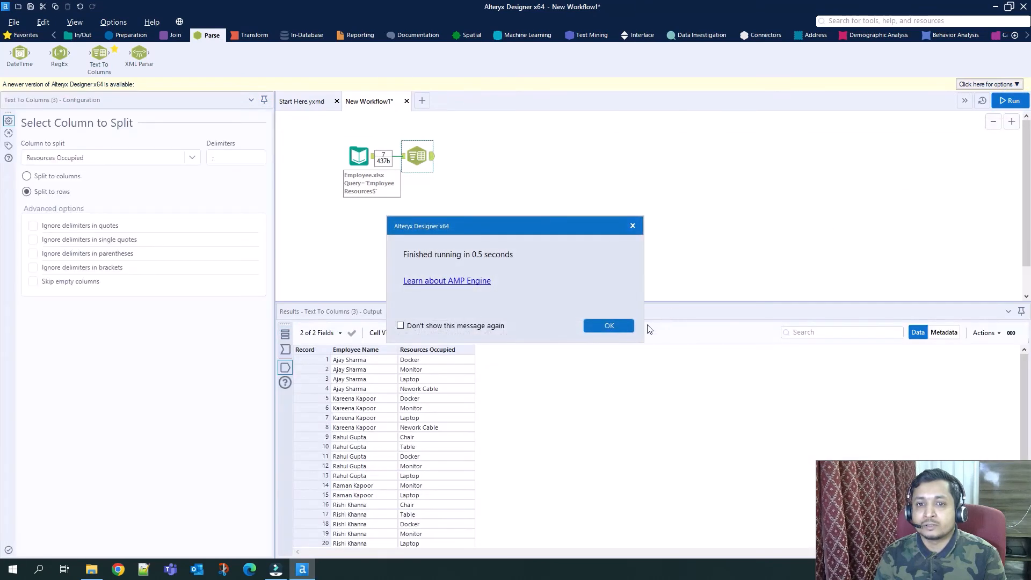
left_click(612, 325)
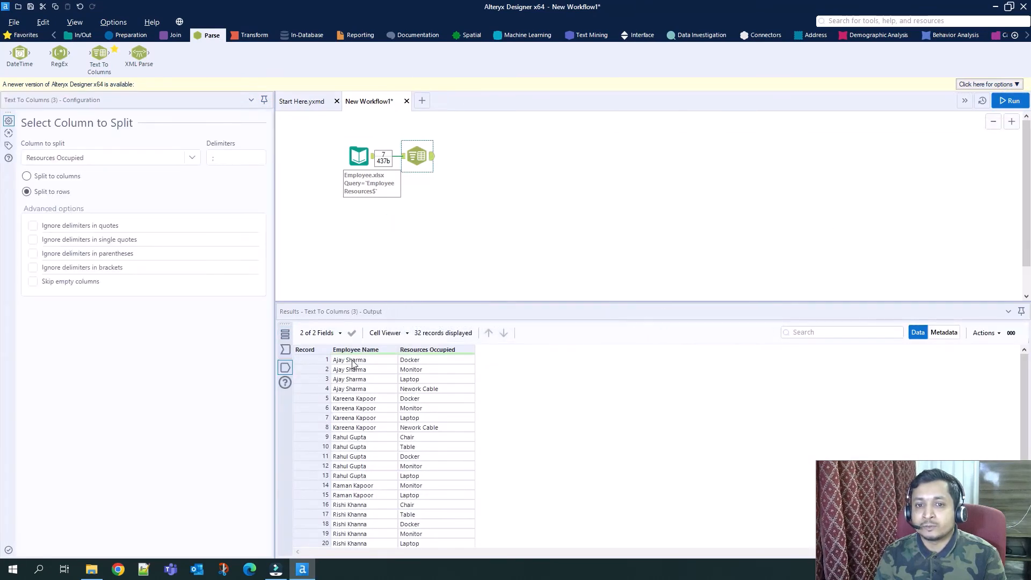
left_click(353, 362)
left_click(369, 389)
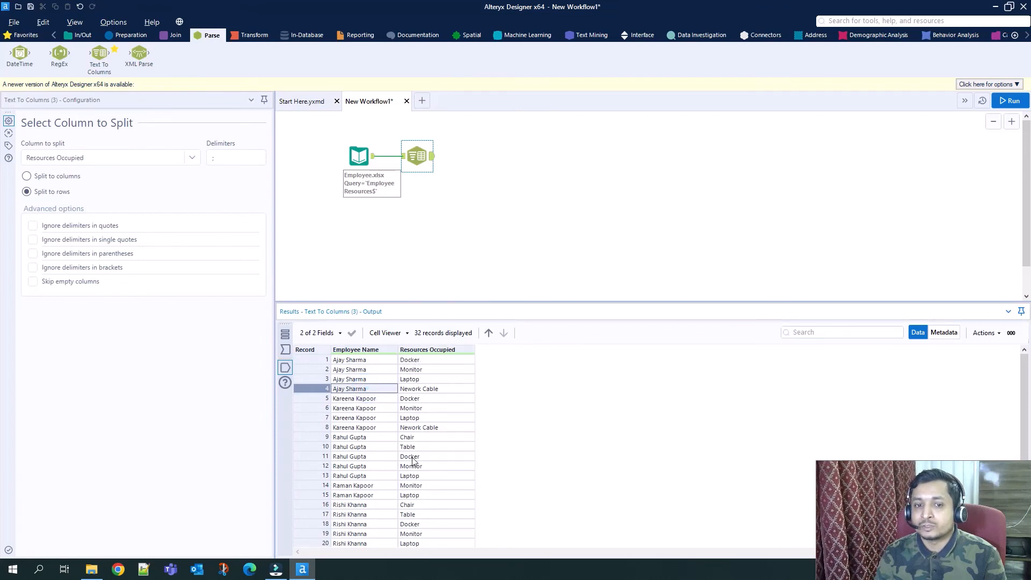
scroll(371, 412, "down", 4)
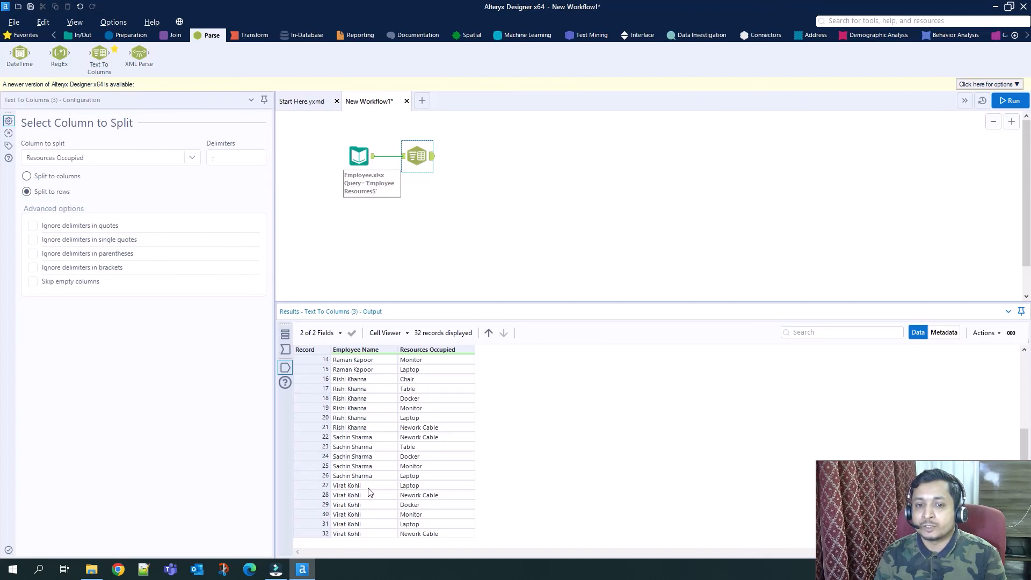
scroll(435, 540, "up", 4)
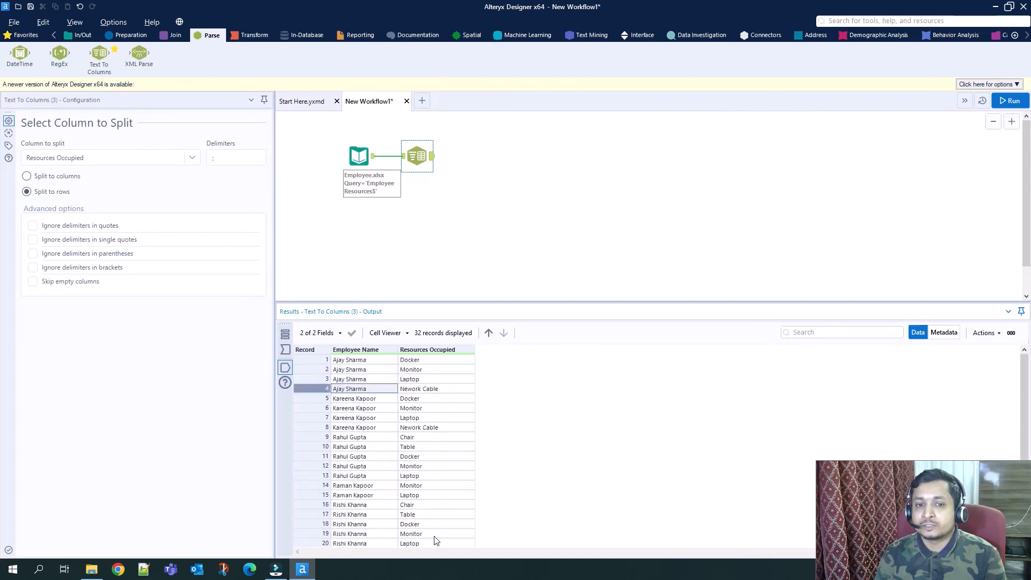